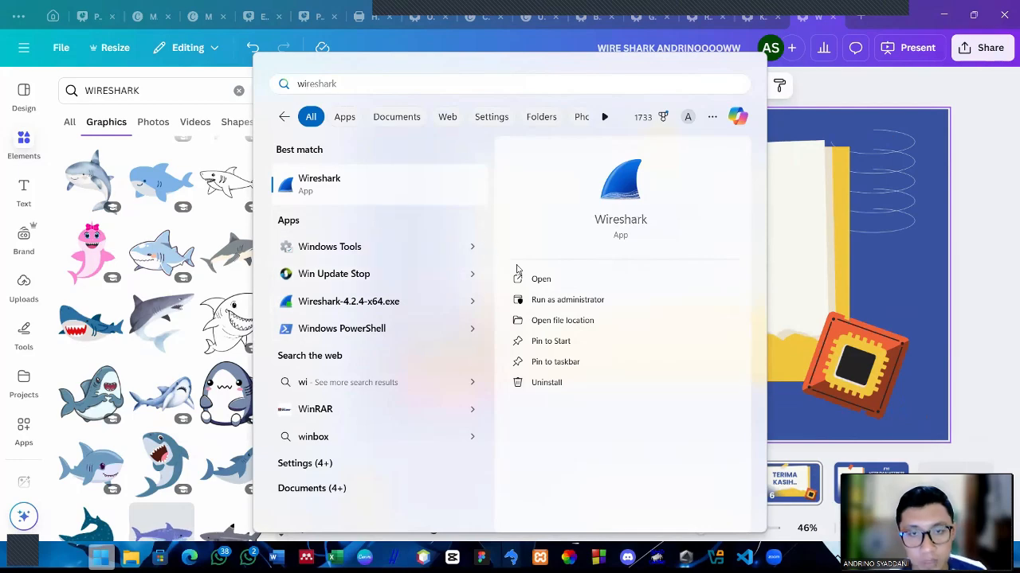
Run Wireshark as administrator and start capturing packets on the Wi-Fi interface
left_click(541, 308)
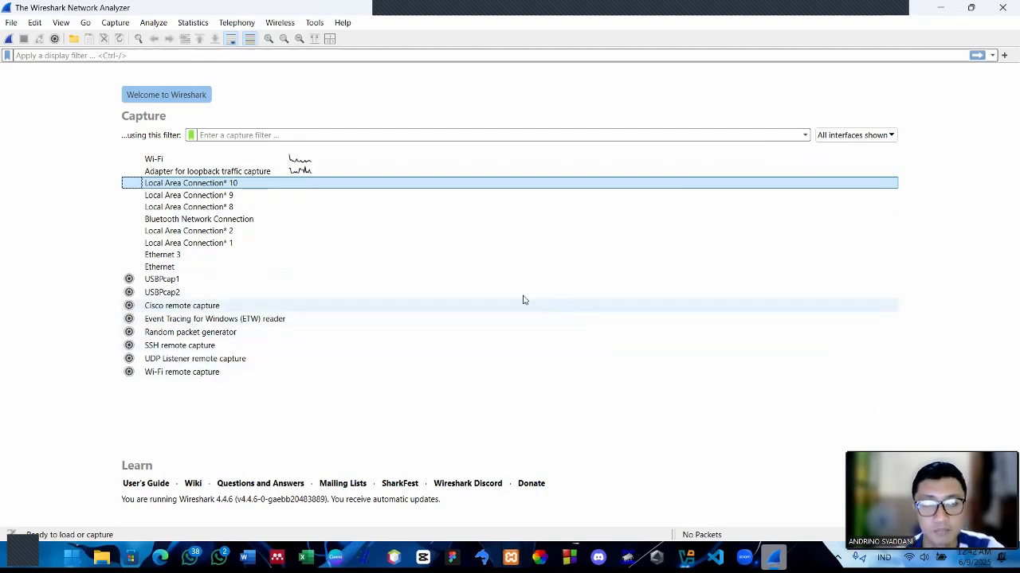
left_click(275, 159)
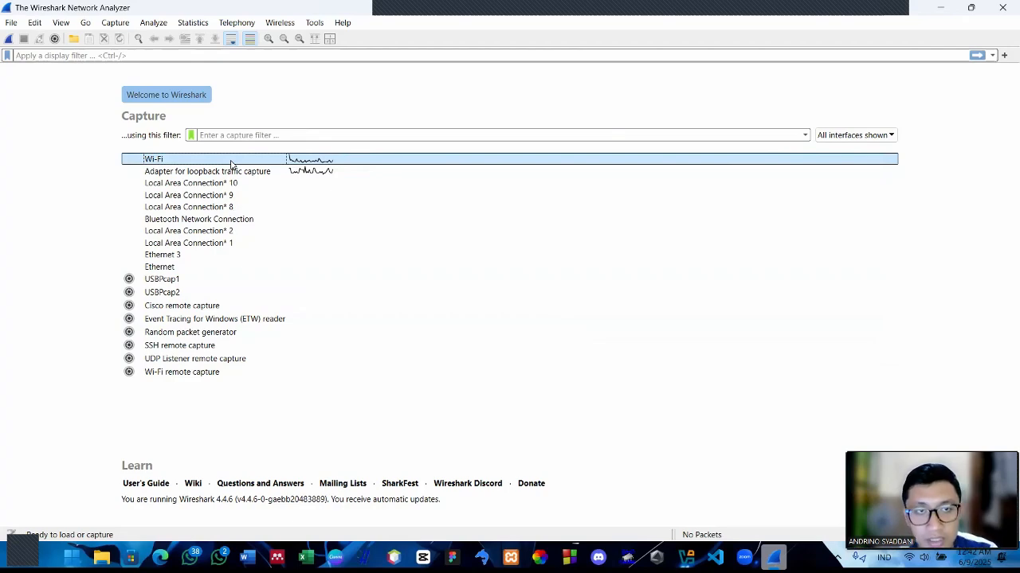
double_click(231, 162)
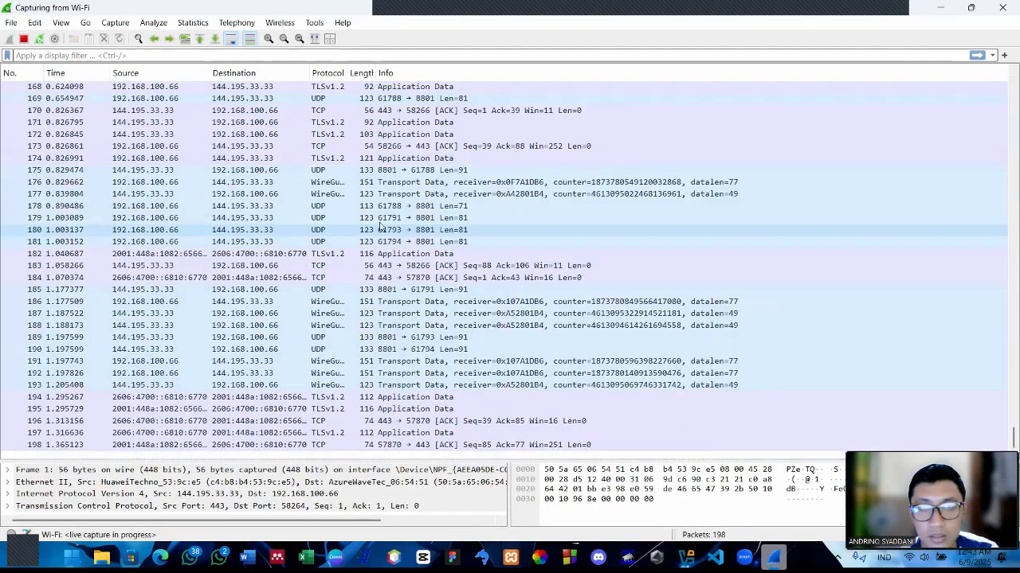
Restart the Wi-Fi capture without saving the packets, and stop the new capture once packets have been collected
left_click(23, 38)
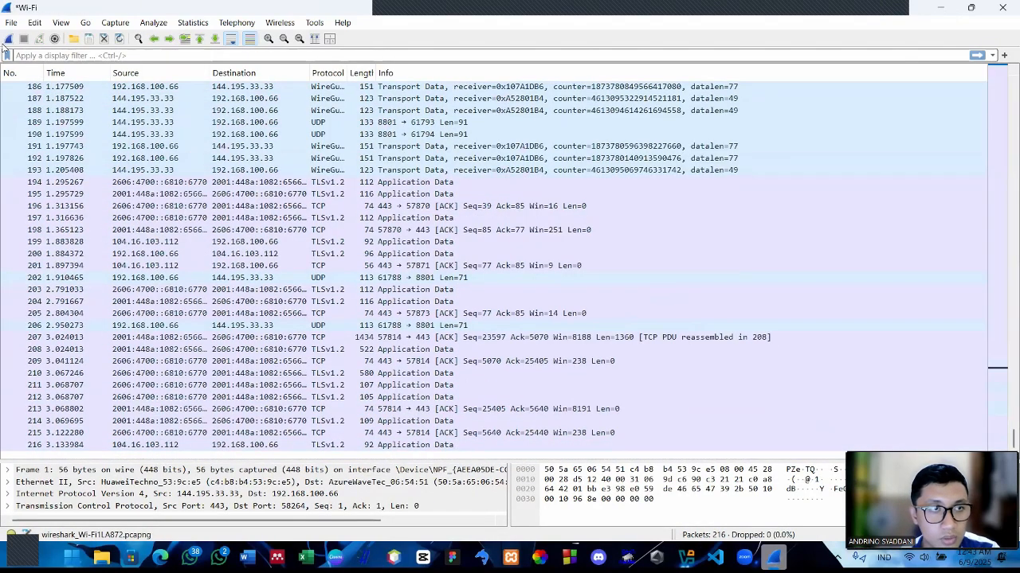
left_click(7, 42)
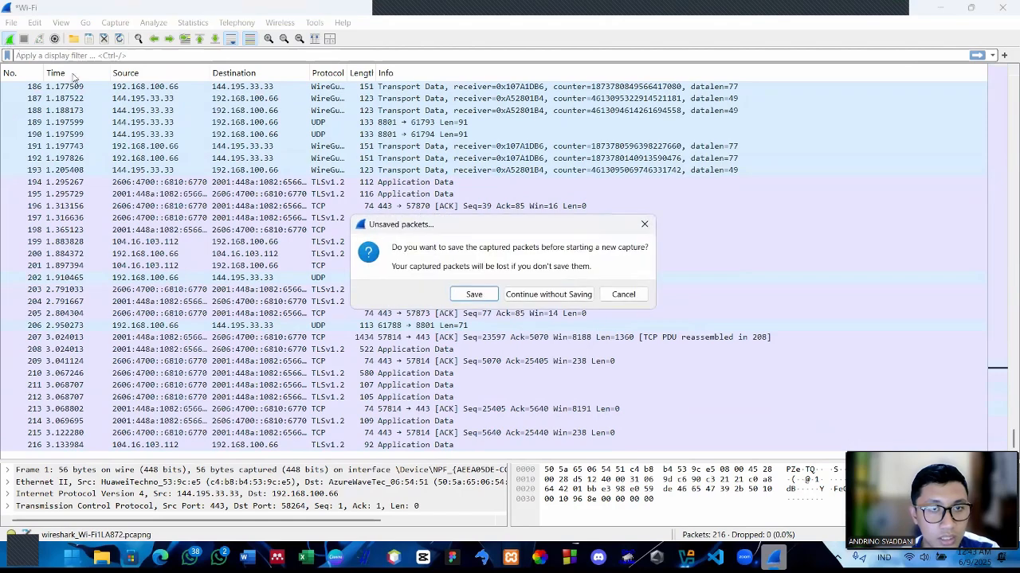
left_click(584, 294)
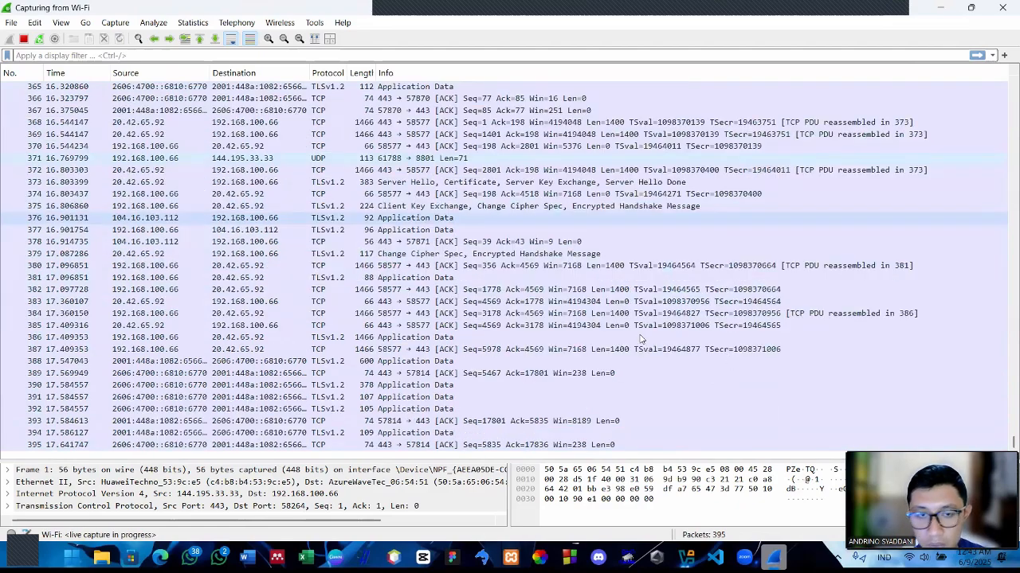
key("ctrl+e")
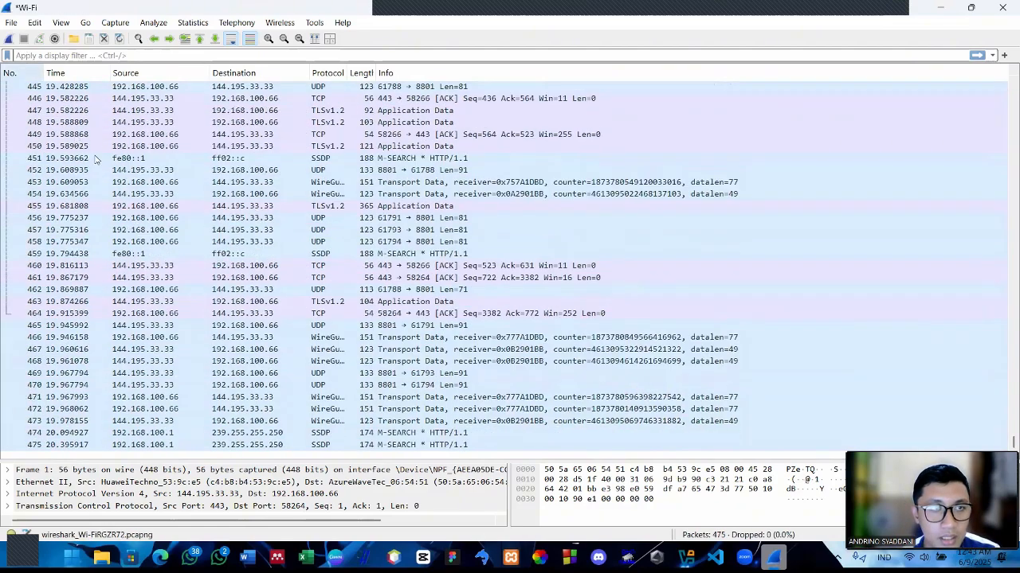
Look through the captured packet list, examining the packet numbers and timestamps
scroll(253, 231, "up", 20)
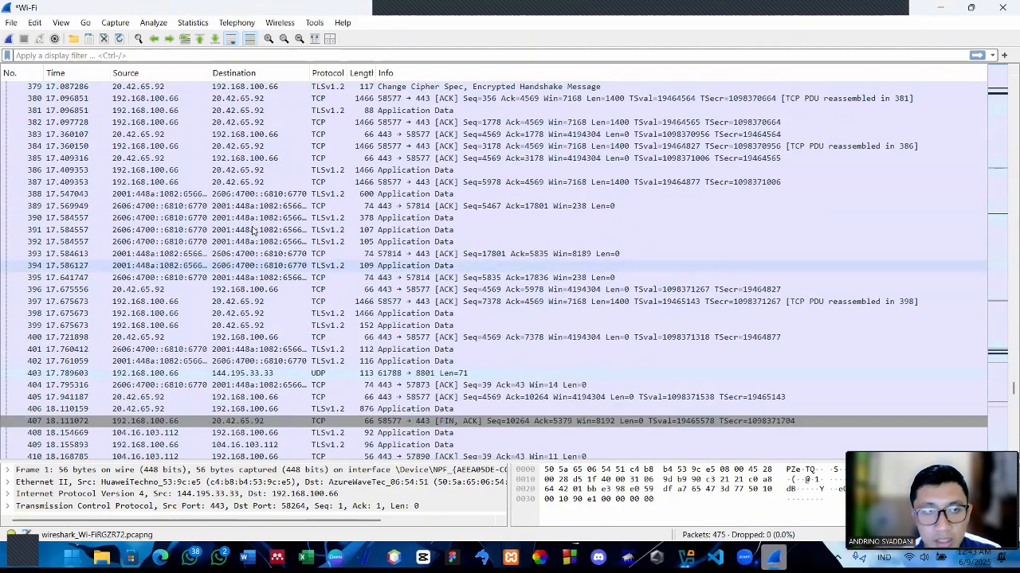
scroll(253, 231, "up", 15)
scroll(200, 225, "up", 20)
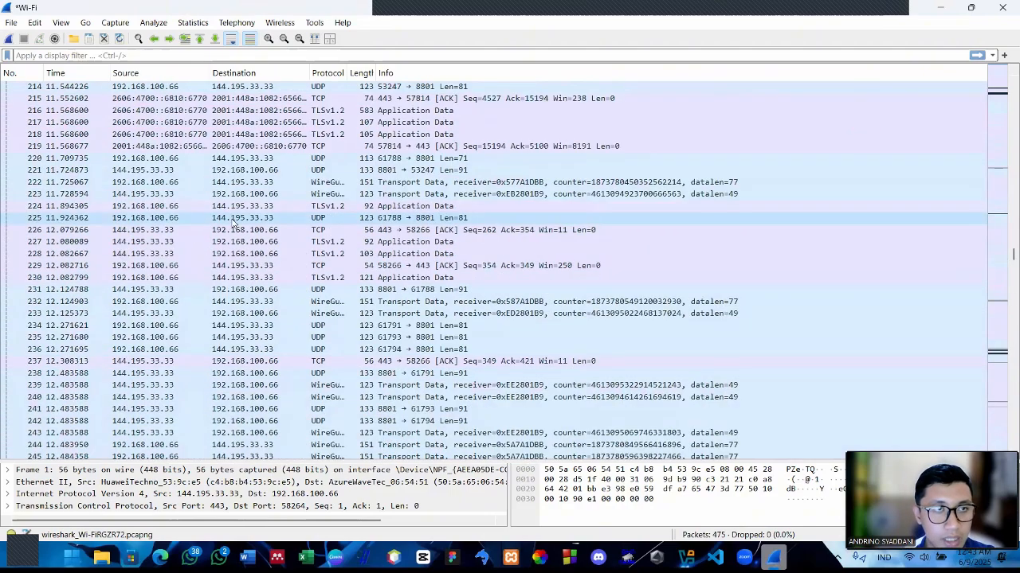
scroll(123, 187, "up", 20)
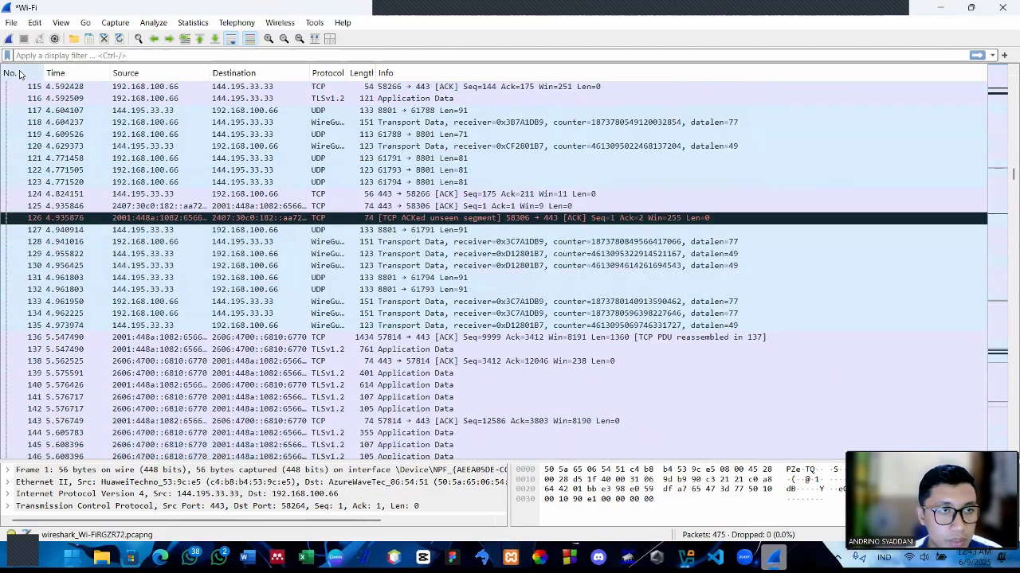
scroll(88, 216, "down", 20)
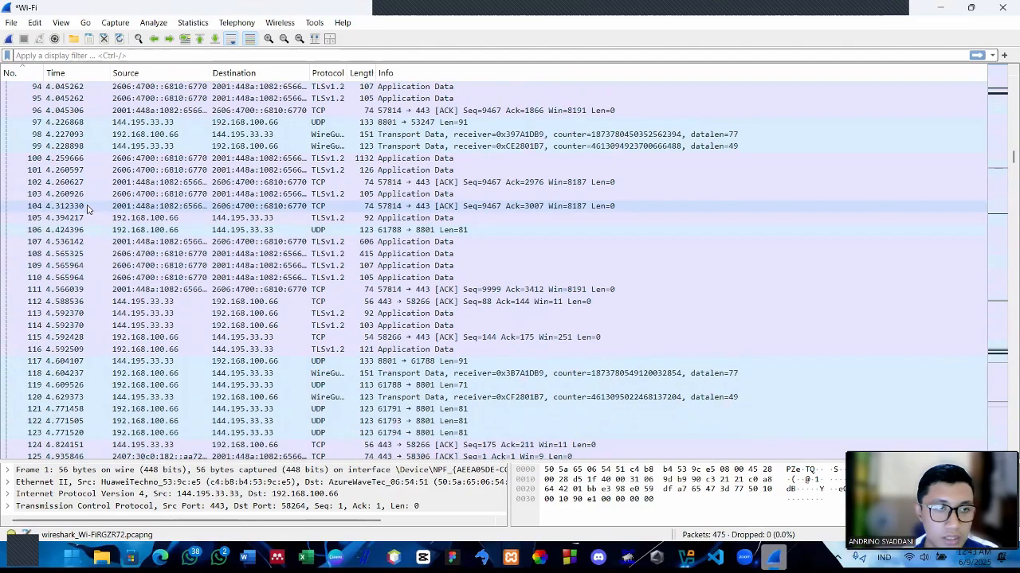
scroll(89, 183, "up", 20)
scroll(87, 148, "up", 9)
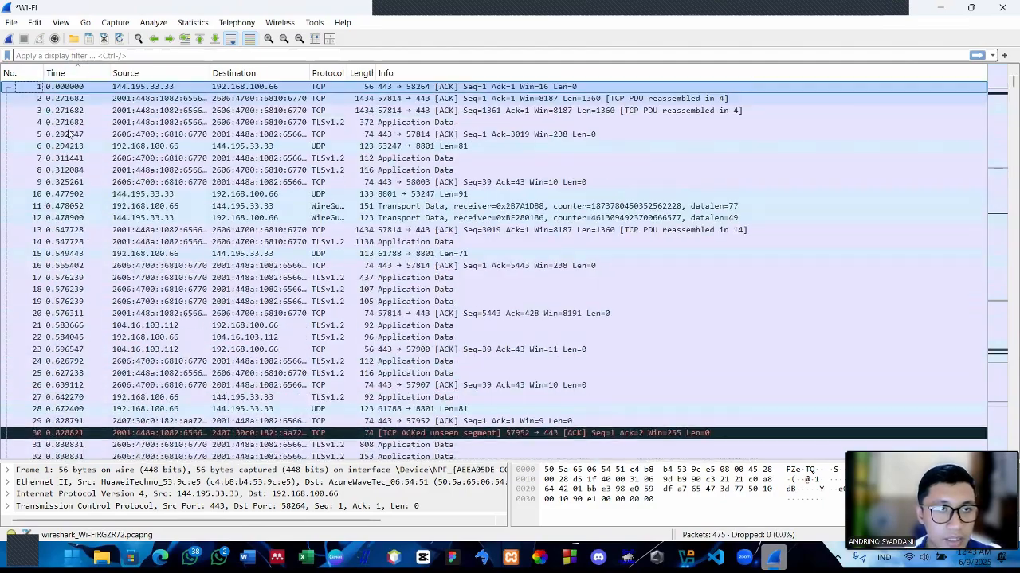
scroll(70, 145, "down", 19)
scroll(67, 144, "up", 5)
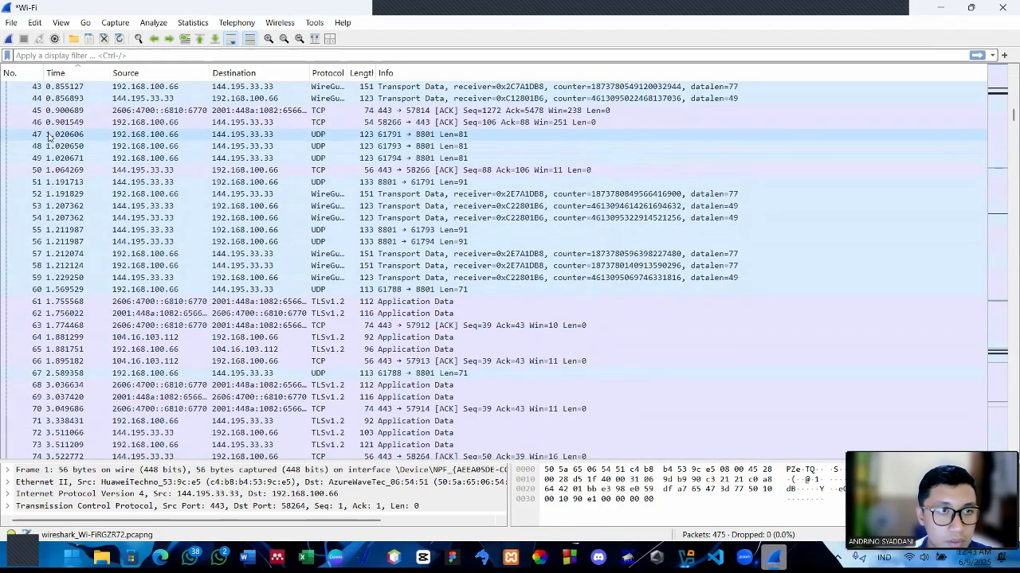
scroll(65, 145, "down", 9)
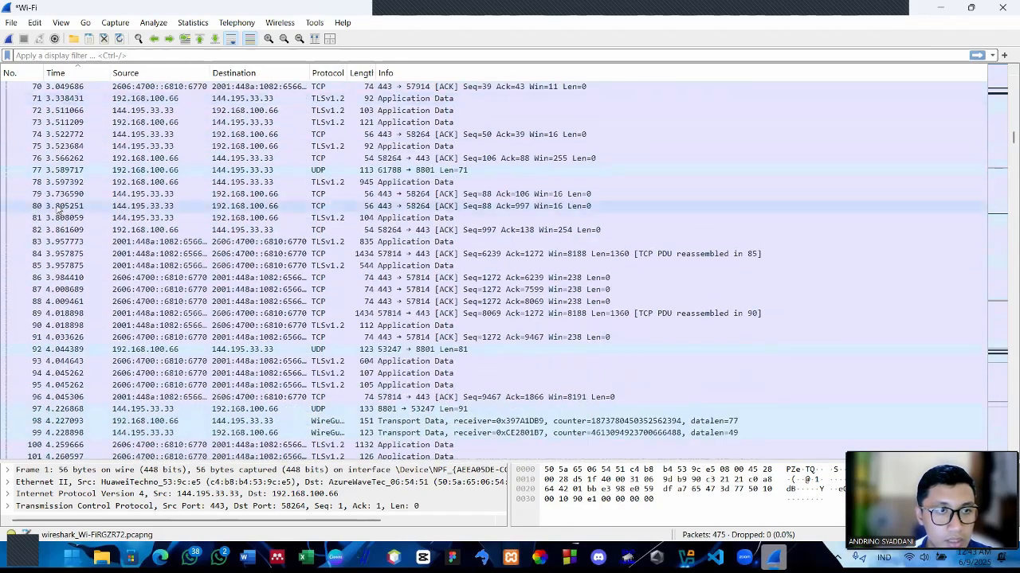
scroll(47, 211, "down", 5)
scroll(54, 229, "up", 5)
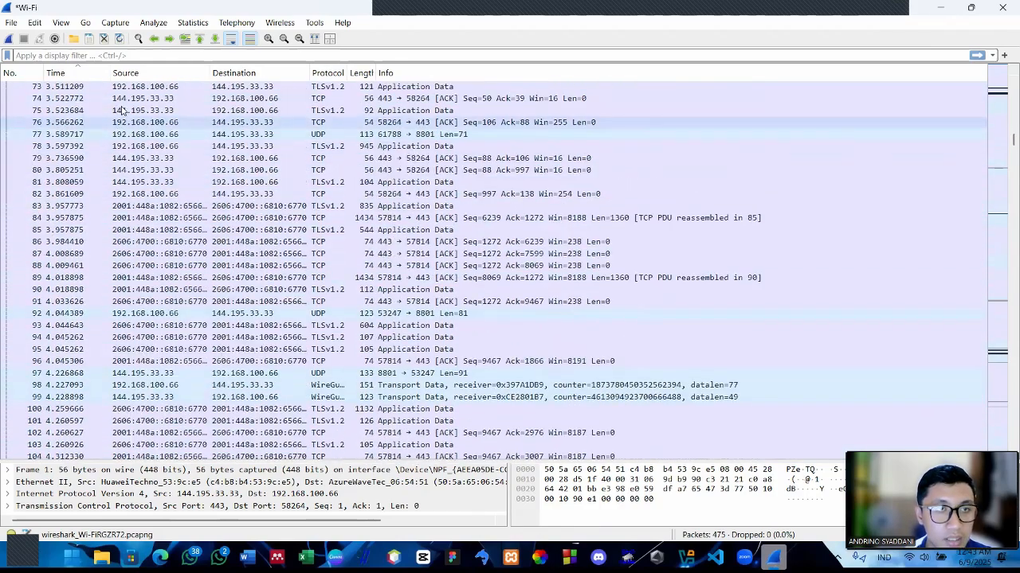
Sort the captured packets by source address and by destination address to compare the IP addresses
left_click(125, 73)
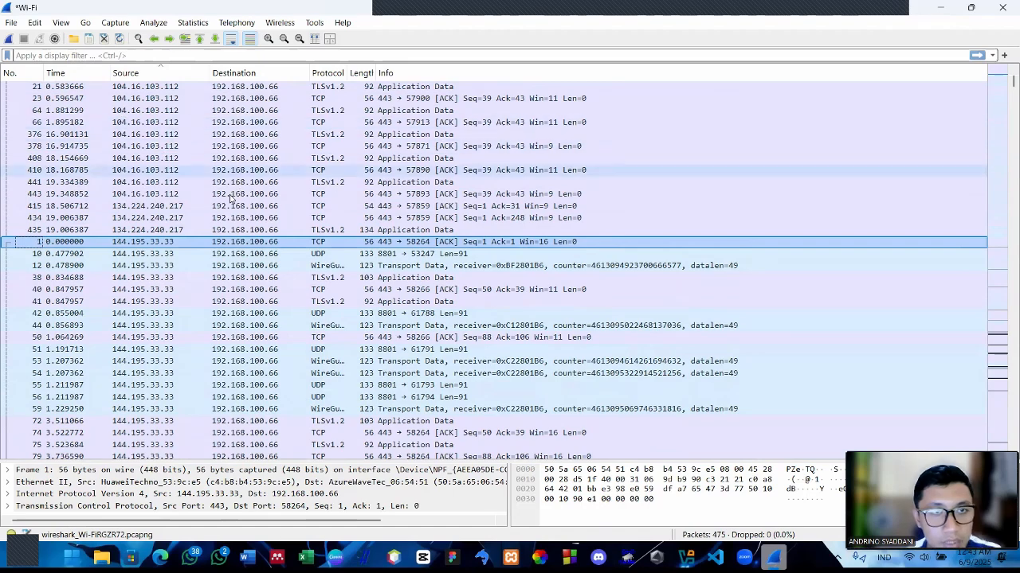
left_click(147, 78)
left_click(233, 77)
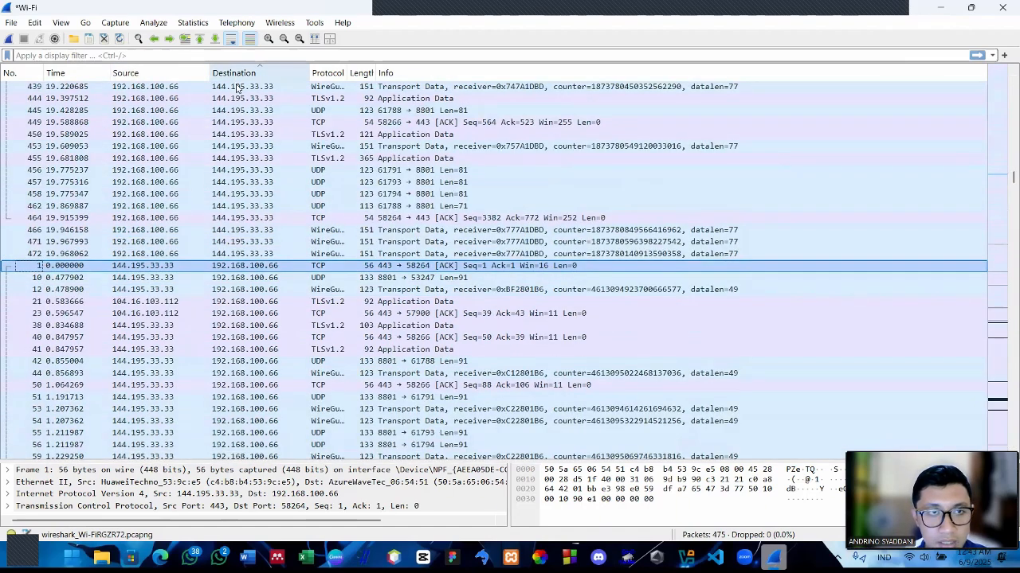
scroll(239, 108, "up", 19)
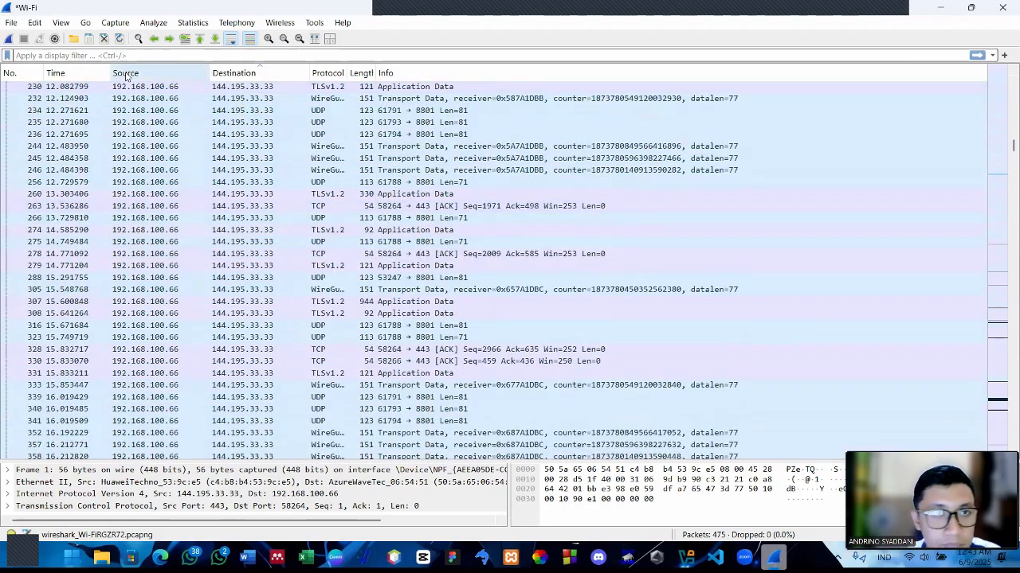
Sort the packet list by protocol and look through the grouped protocols
left_click(322, 74)
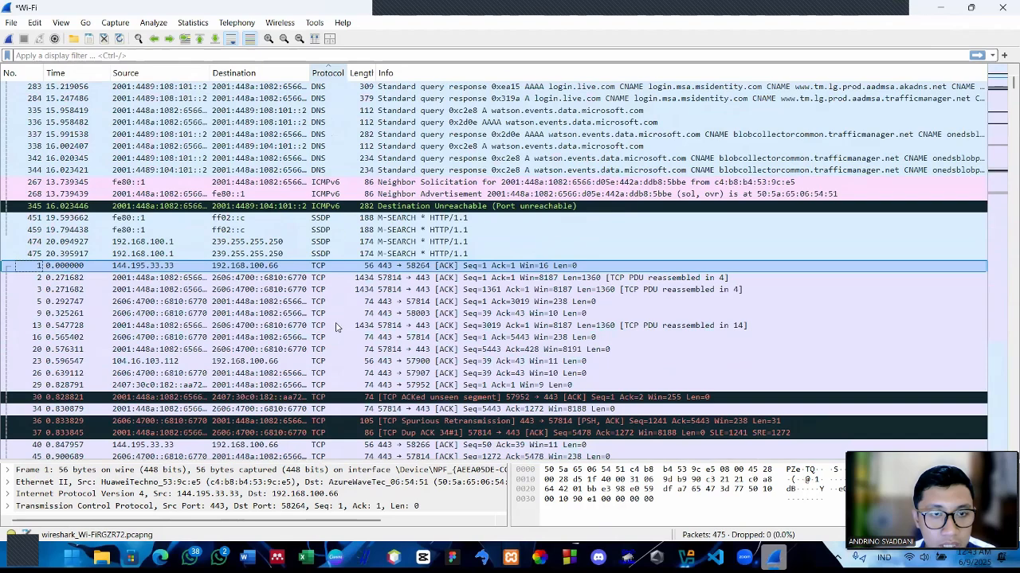
scroll(336, 327, "up", 1)
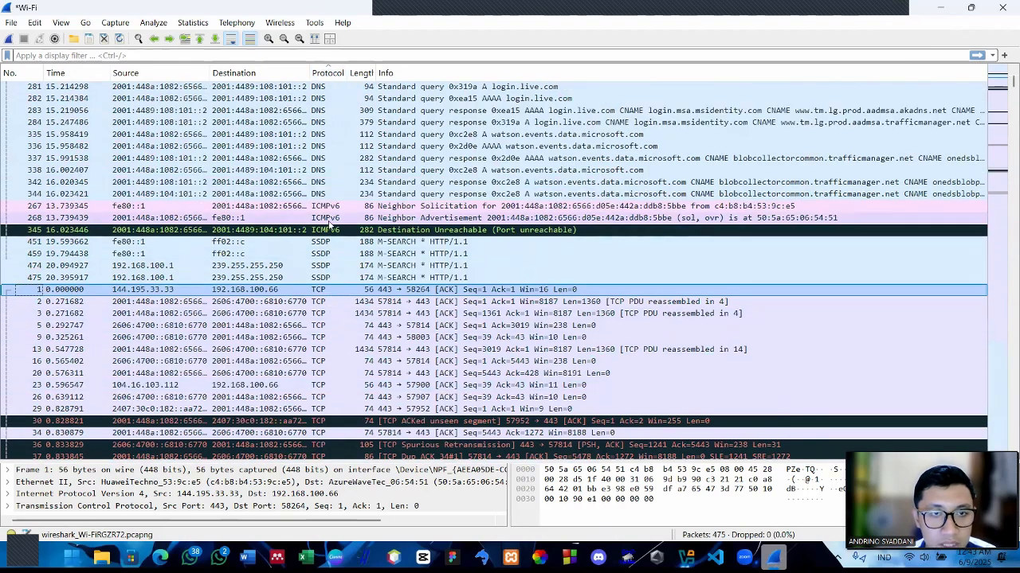
scroll(332, 225, "down", 4)
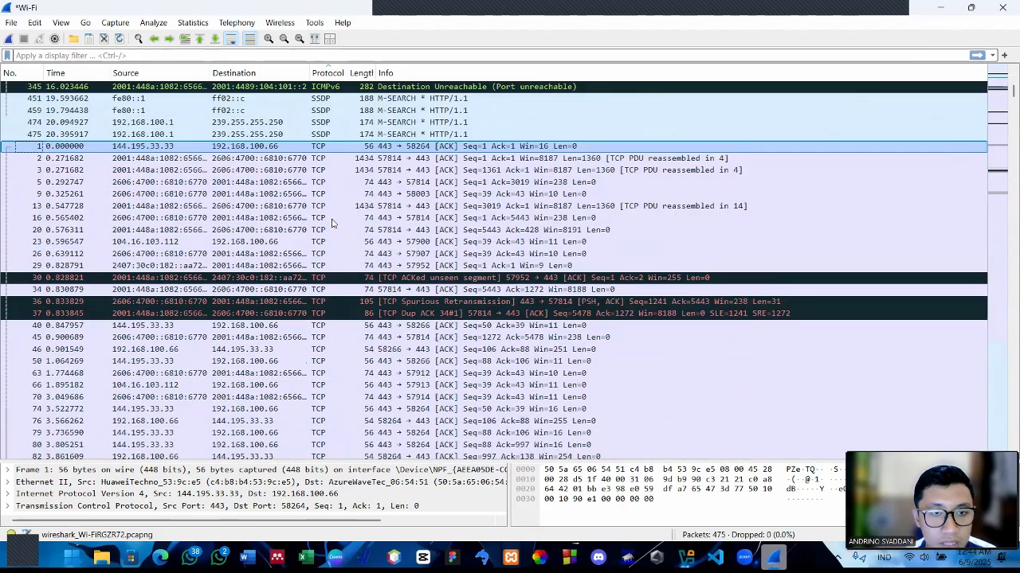
scroll(332, 226, "up", 4)
scroll(330, 228, "down", 15)
scroll(335, 232, "down", 5)
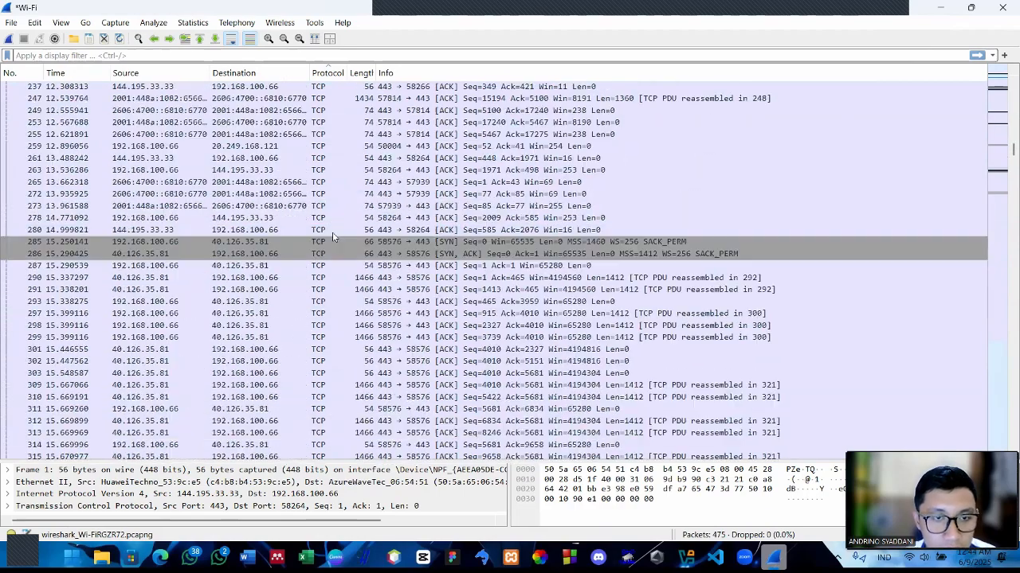
scroll(336, 231, "up", 12)
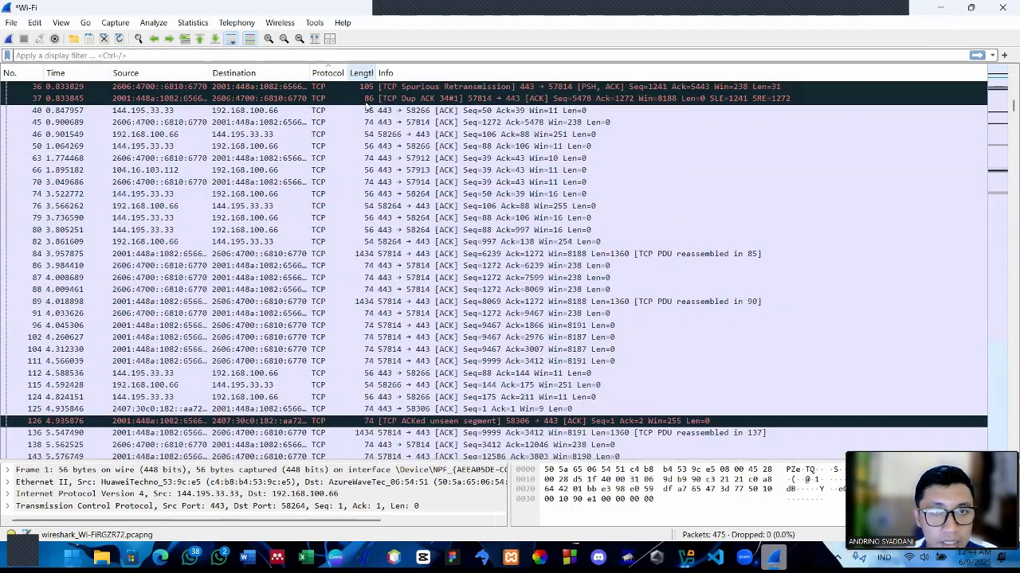
Sort the packets by length and by Info, and widen the Length column so its heading fits
left_click(365, 73)
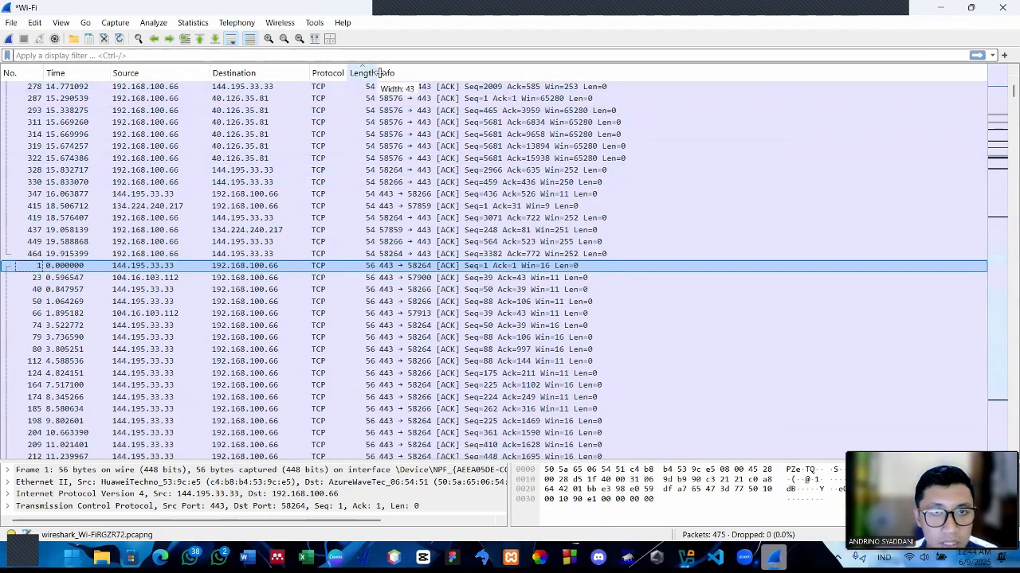
left_click_drag(373, 73, 411, 73)
left_click(428, 73)
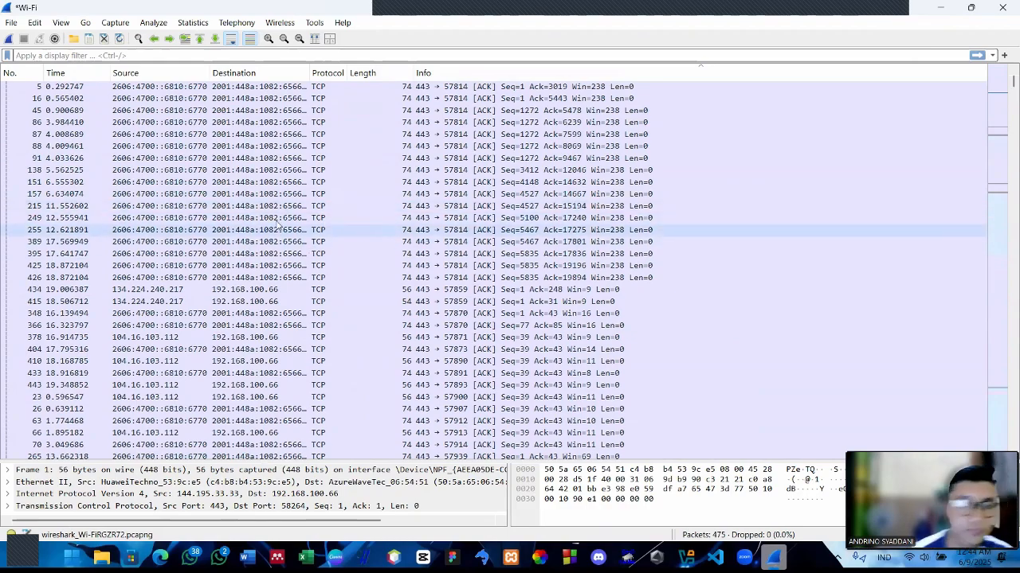
scroll(291, 235, "down", 12)
scroll(292, 236, "up", 12)
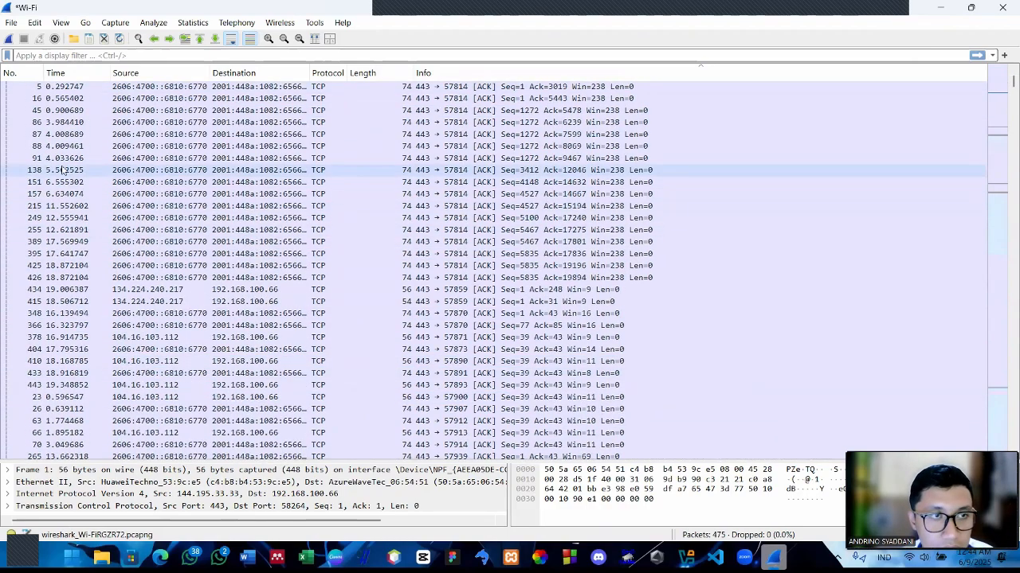
Restore the packet-number order, select packet 3 and enlarge the packet details area
left_click(10, 72)
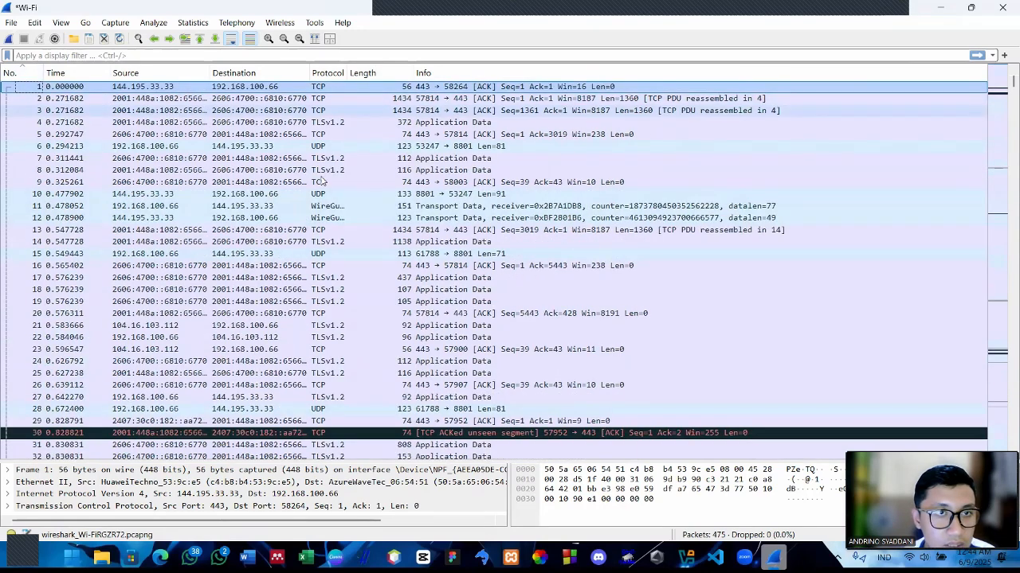
left_click(301, 111)
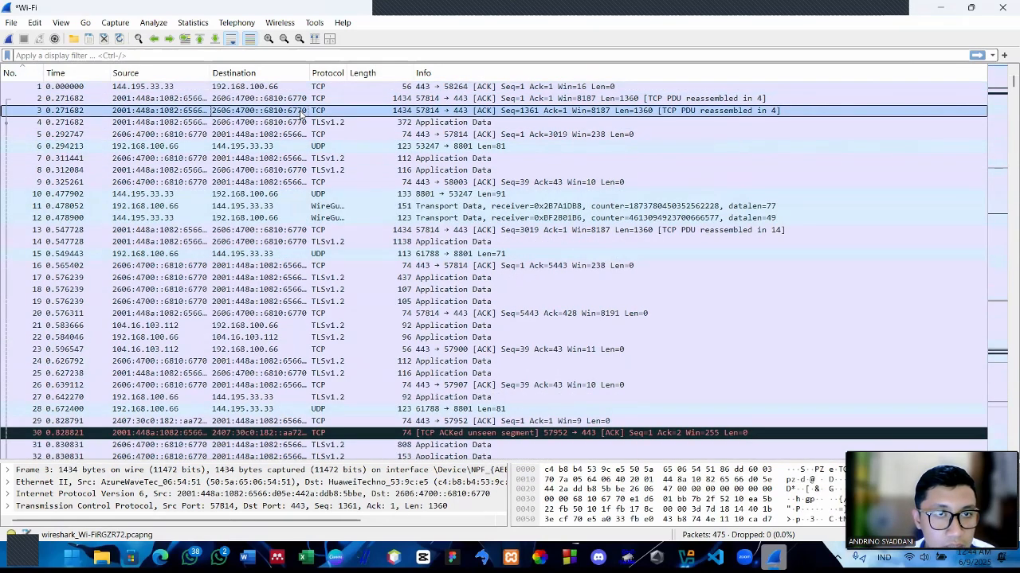
left_click_drag(107, 353, 71, 301)
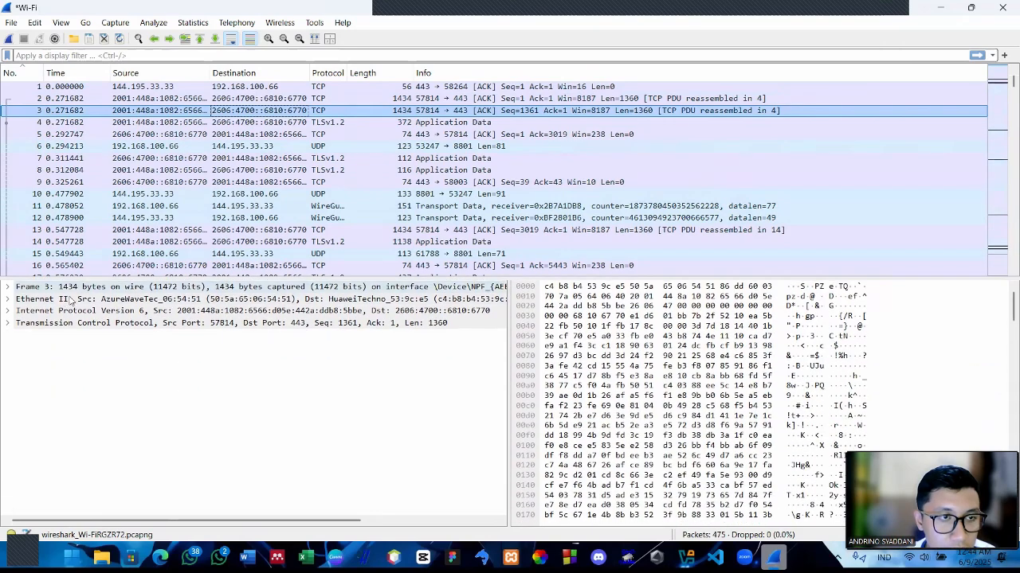
Expand packet 3's Frame and Ethernet II details to examine their fields, and shrink the details area
left_click(13, 289)
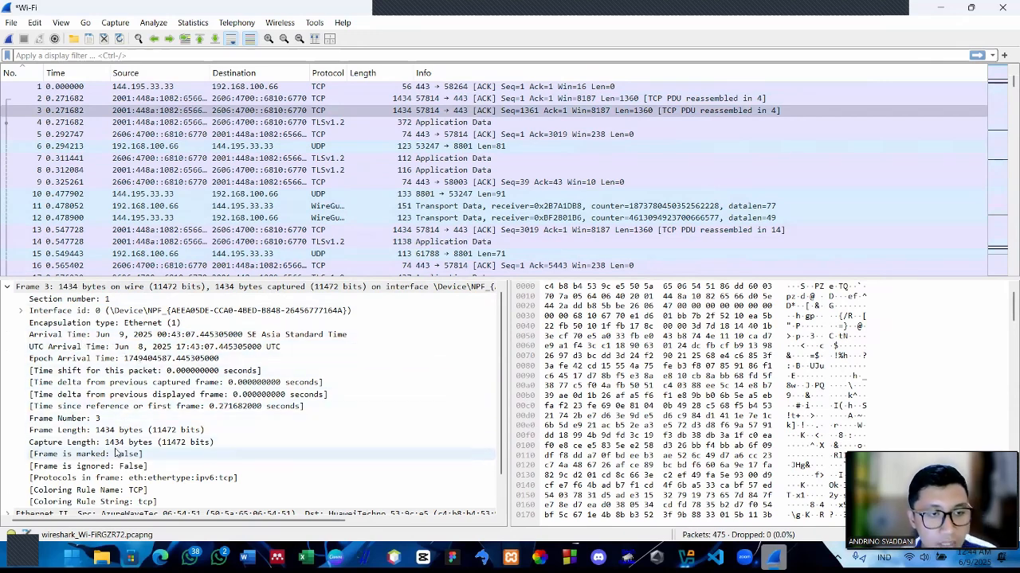
scroll(127, 458, "down", 1)
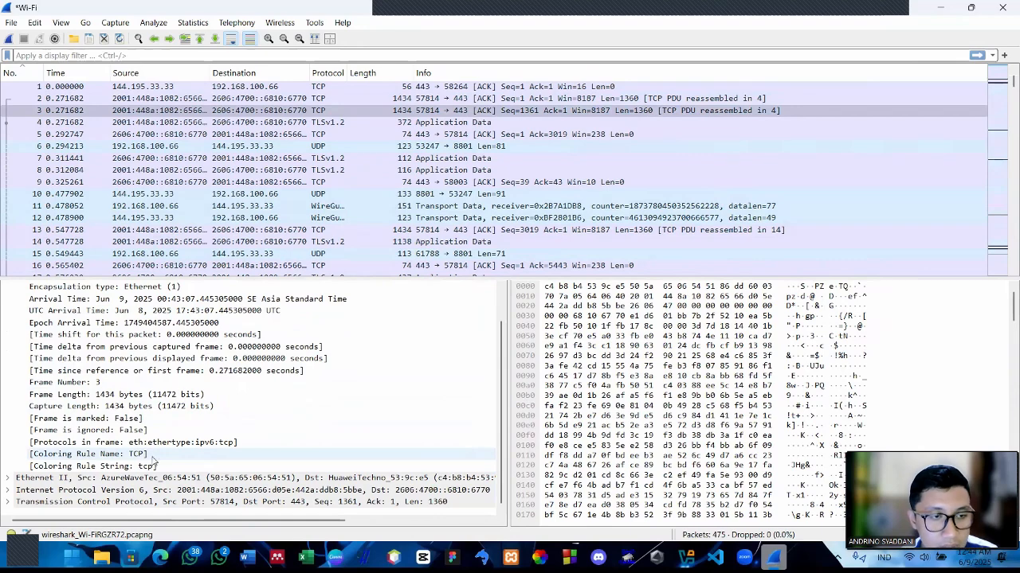
left_click(92, 466)
left_click(9, 478)
scroll(92, 464, "down", 1)
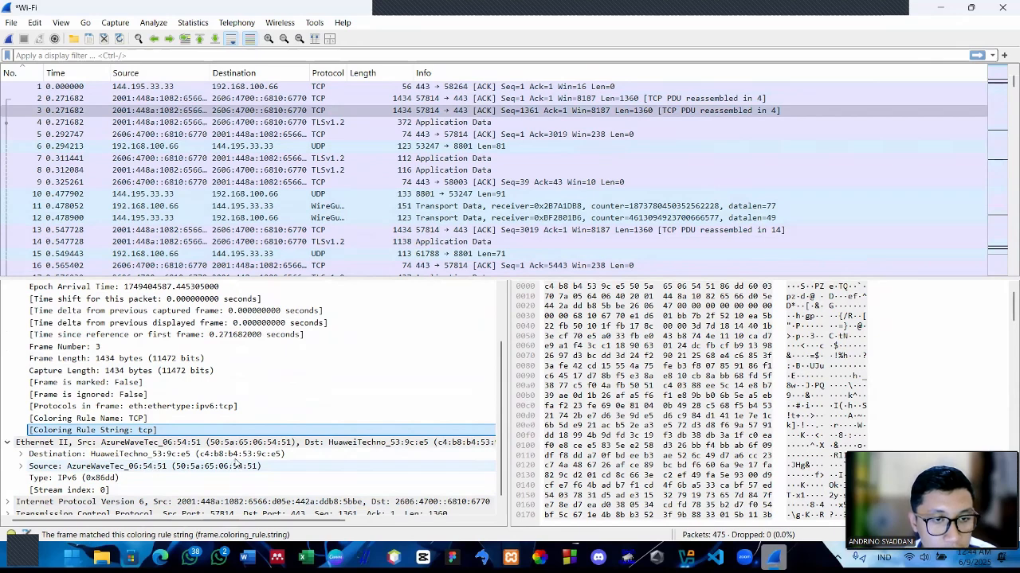
scroll(116, 466, "down", 1)
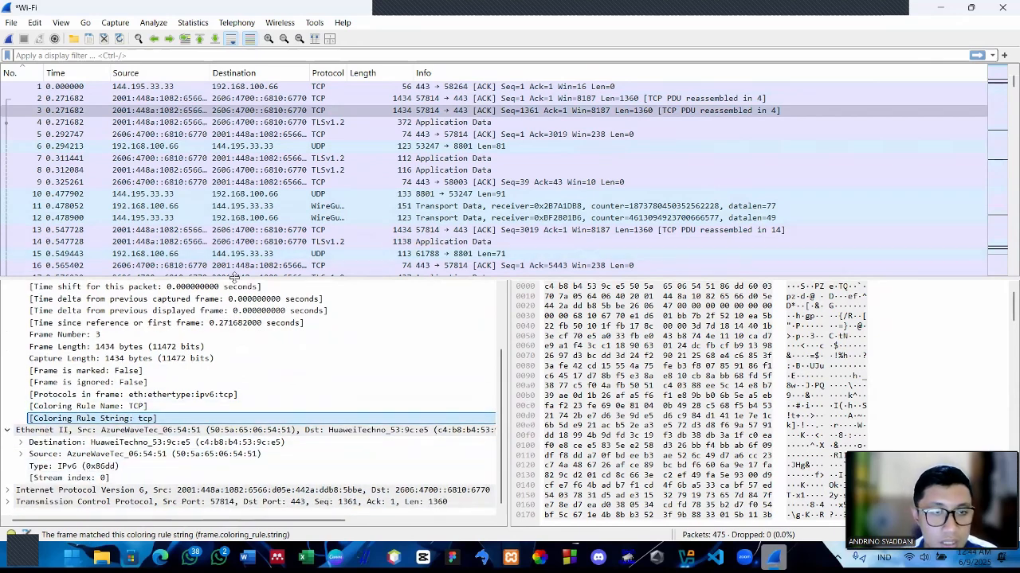
left_click_drag(236, 279, 245, 432)
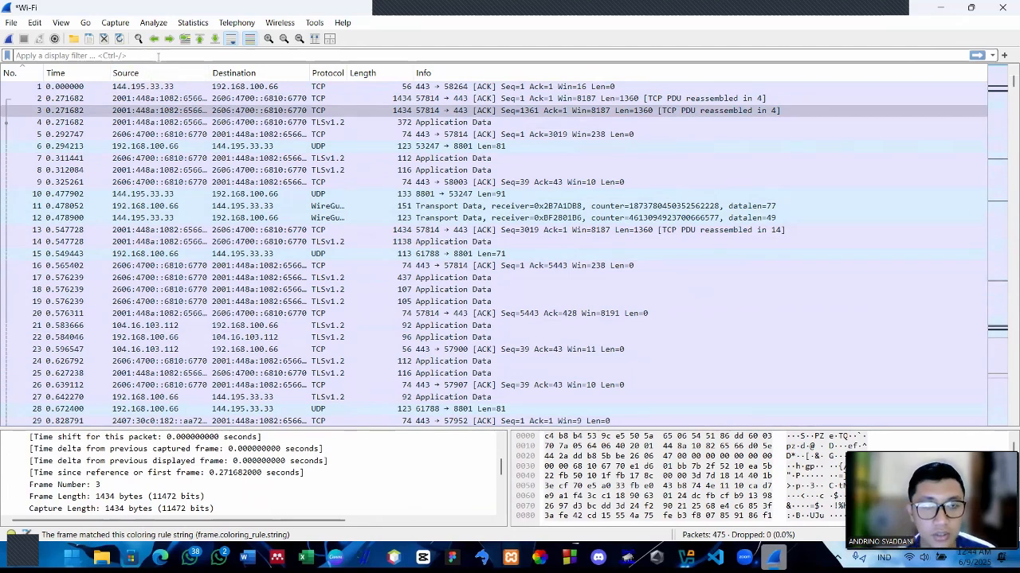
Filter the packet list with the display filter tcp and look through the matching packets
type("TC")
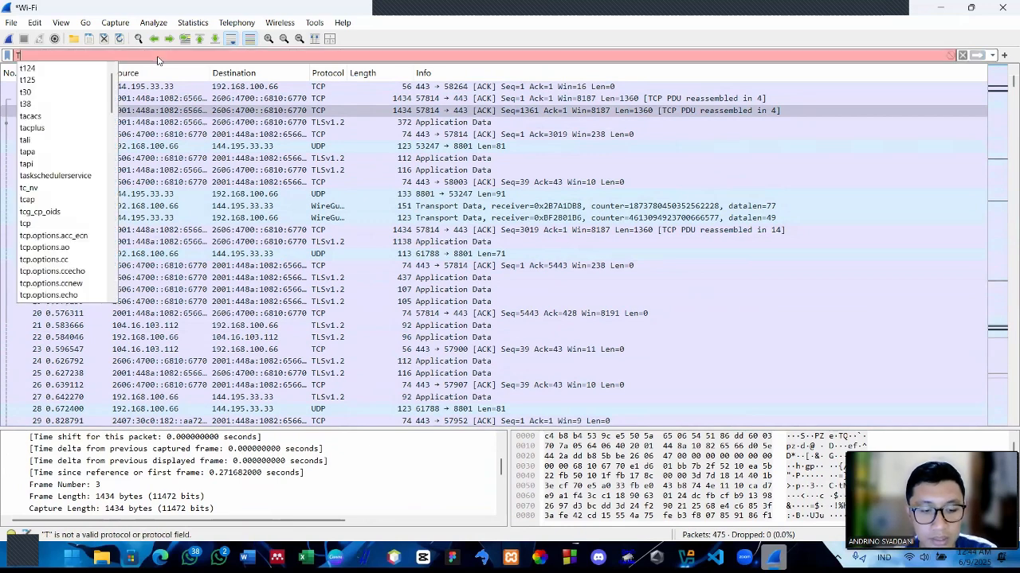
key("BackSpace")
key("BackSpace")
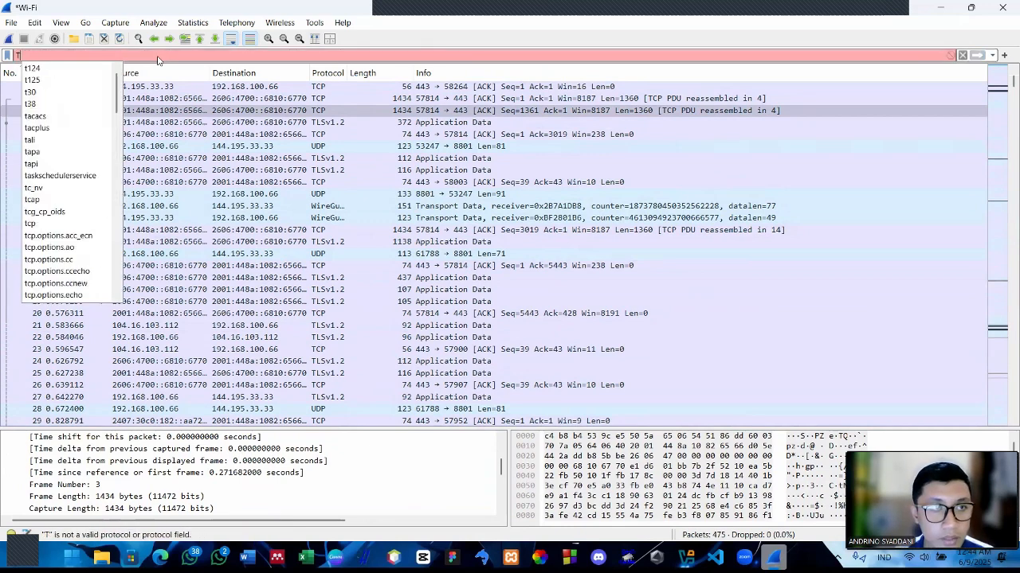
type("tcp")
key("Return")
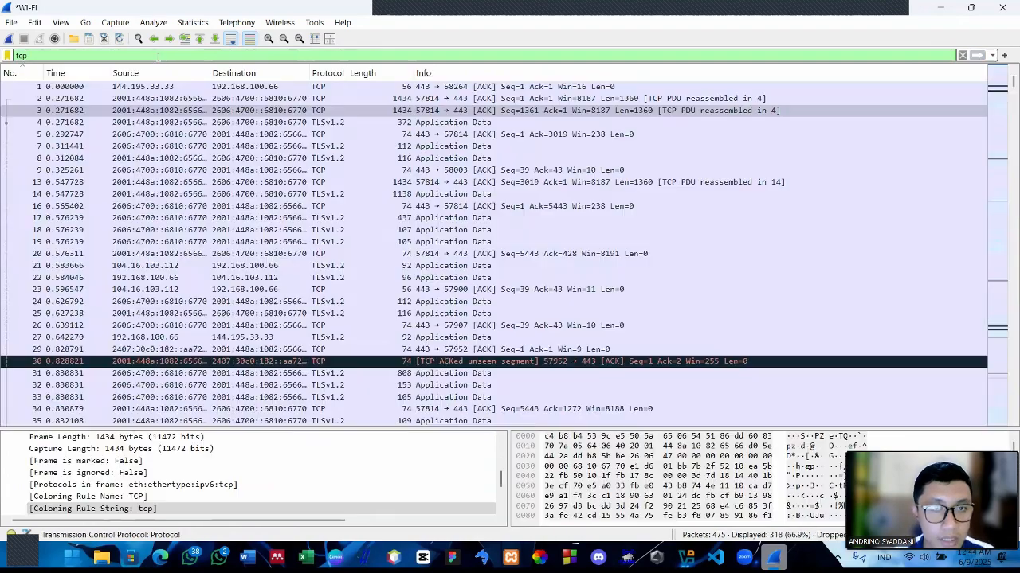
scroll(331, 277, "down", 12)
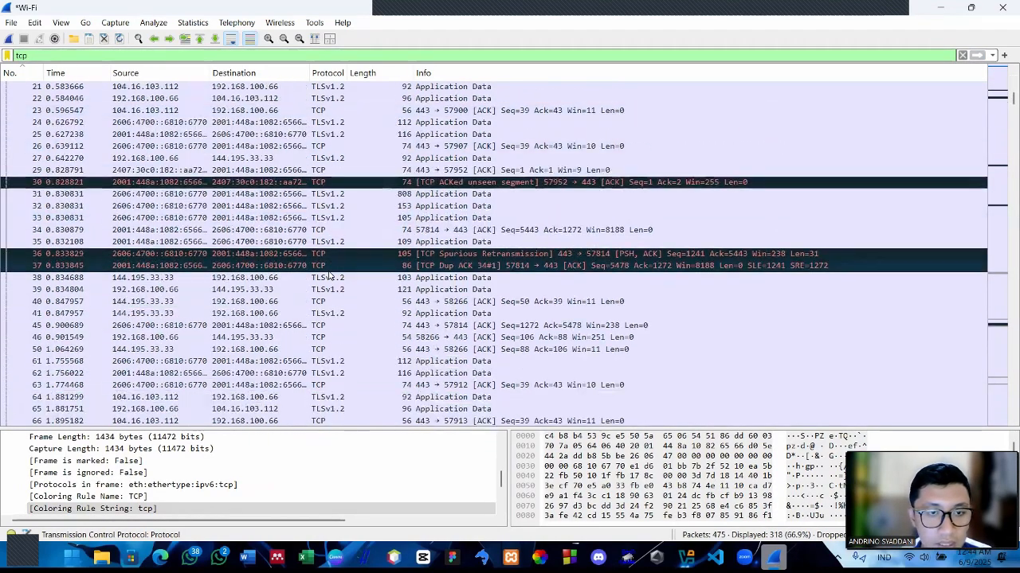
scroll(330, 276, "up", 6)
scroll(330, 277, "up", 8)
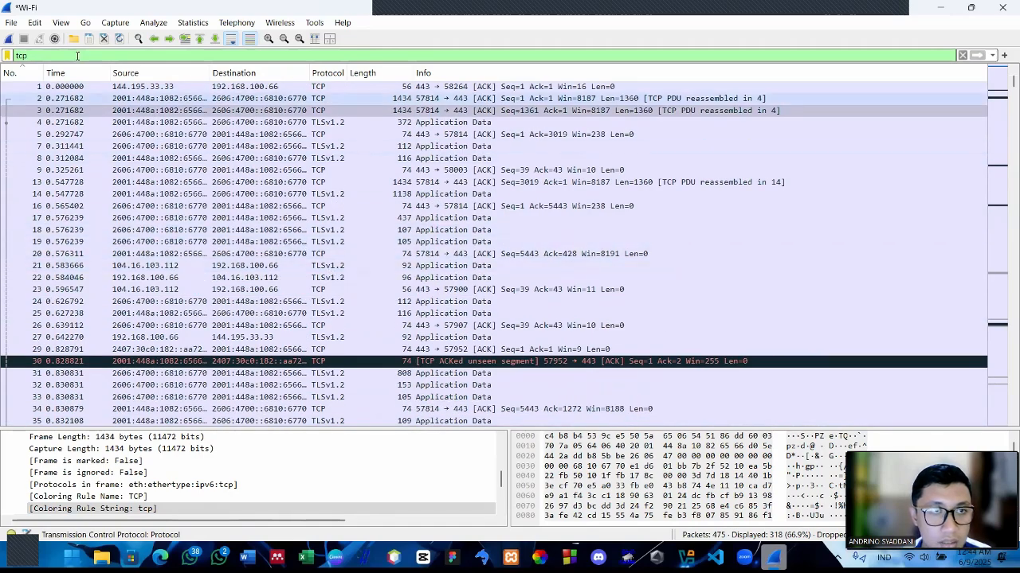
Clear the tcp filter text and select packet 71, which is addressed to 144.195.33.33
double_click(18, 56)
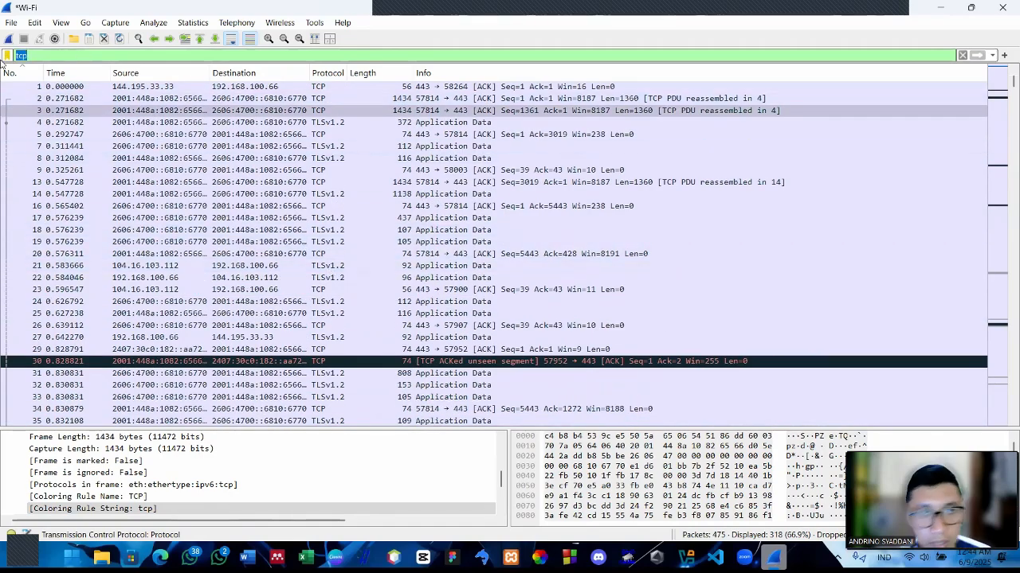
key("BackSpace")
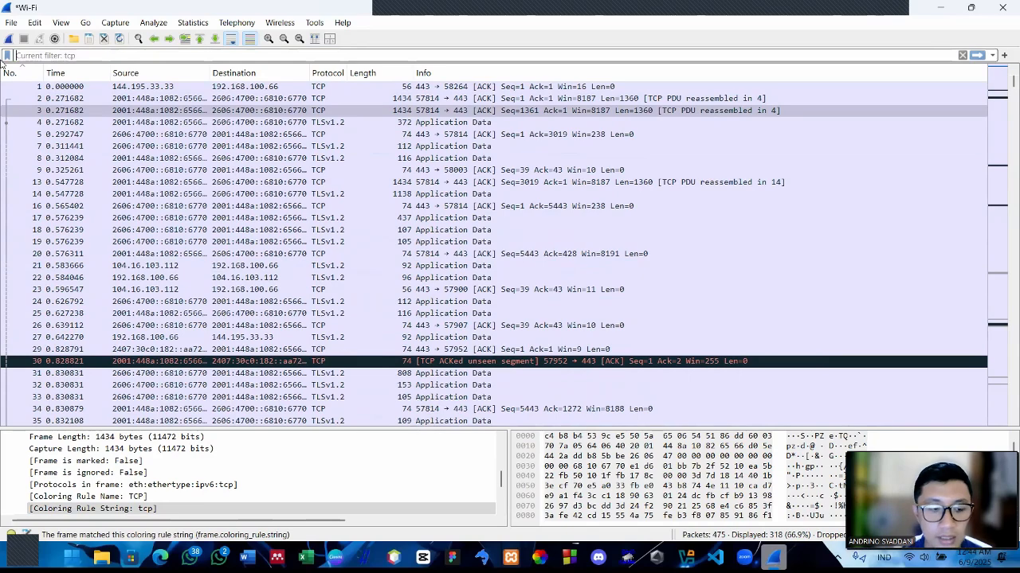
type("i")
key("BackSpace")
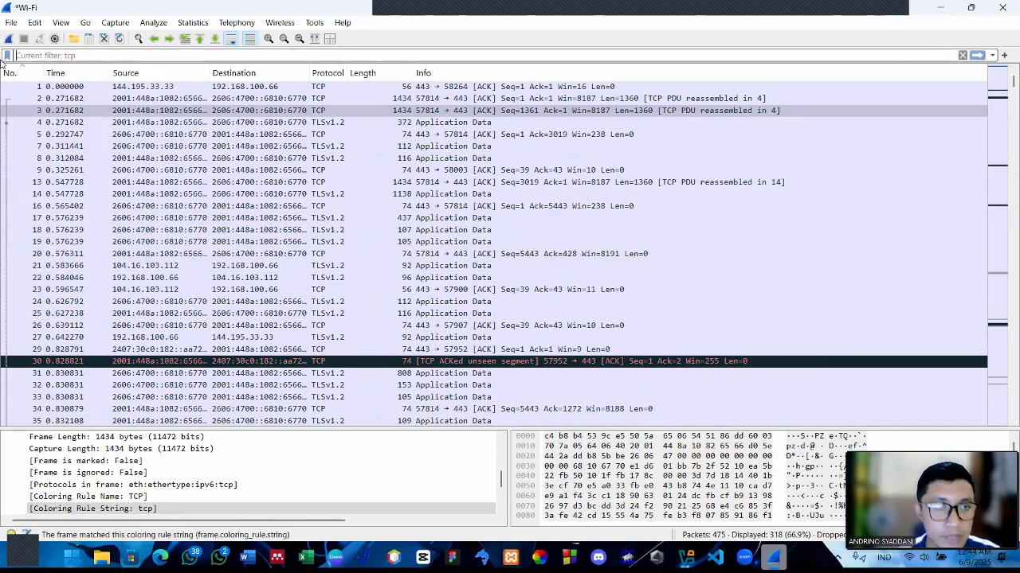
scroll(284, 249, "down", 7)
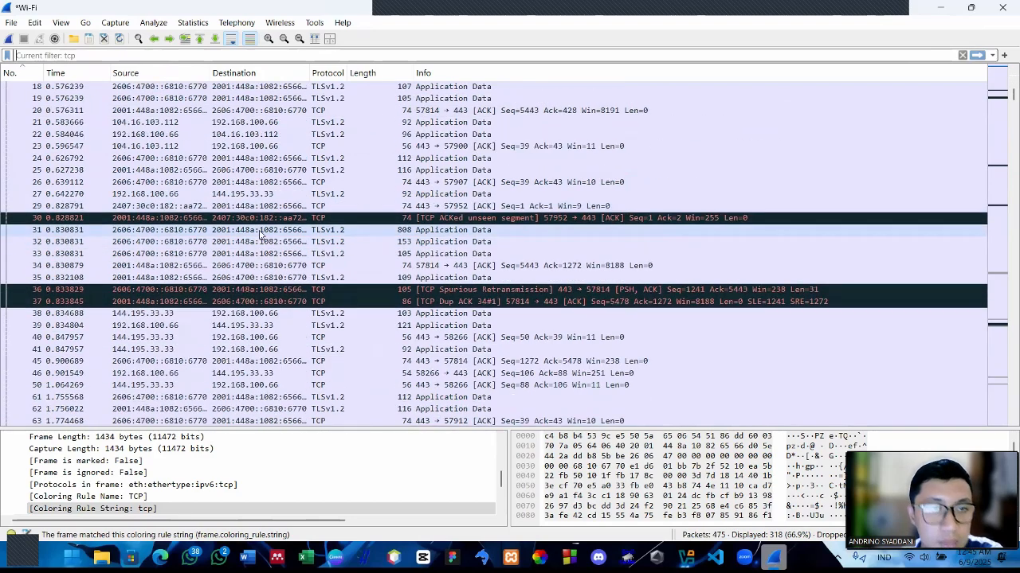
scroll(241, 219, "down", 3)
left_click(252, 362)
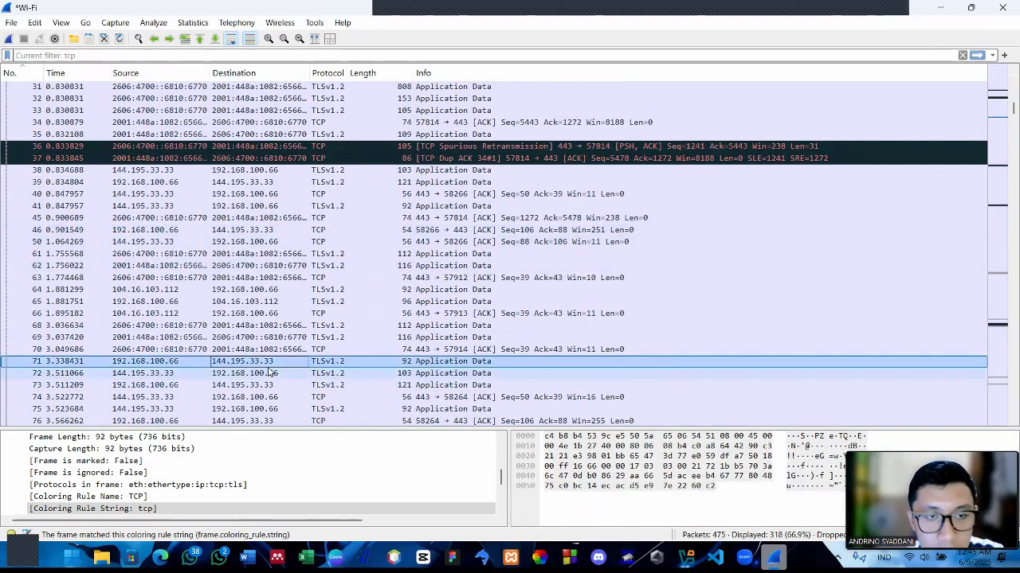
Apply the display filter ip.dst == 144.195.33.33 to show only packets sent to that destination
left_click(179, 55)
type("i")
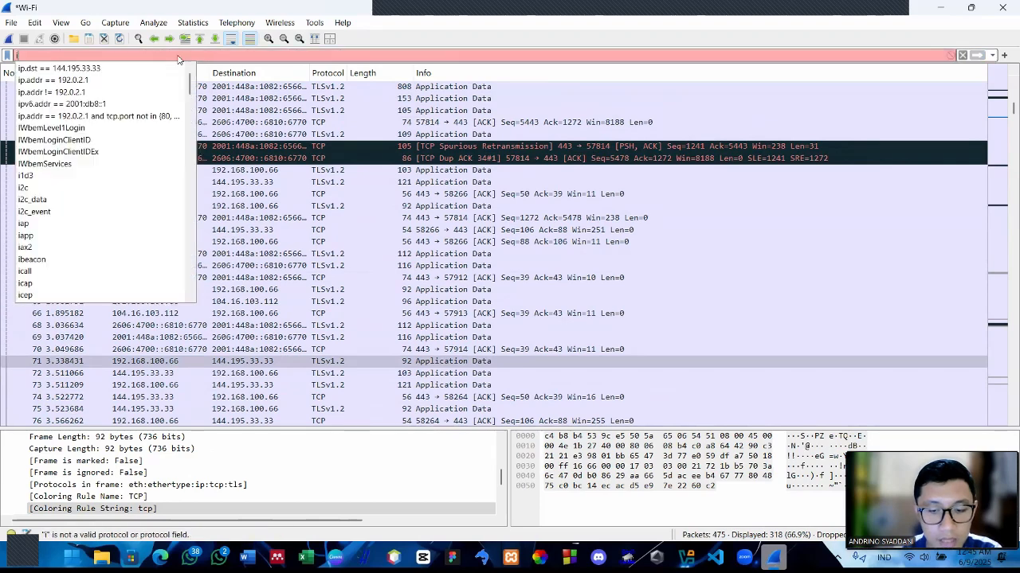
type("p.ds")
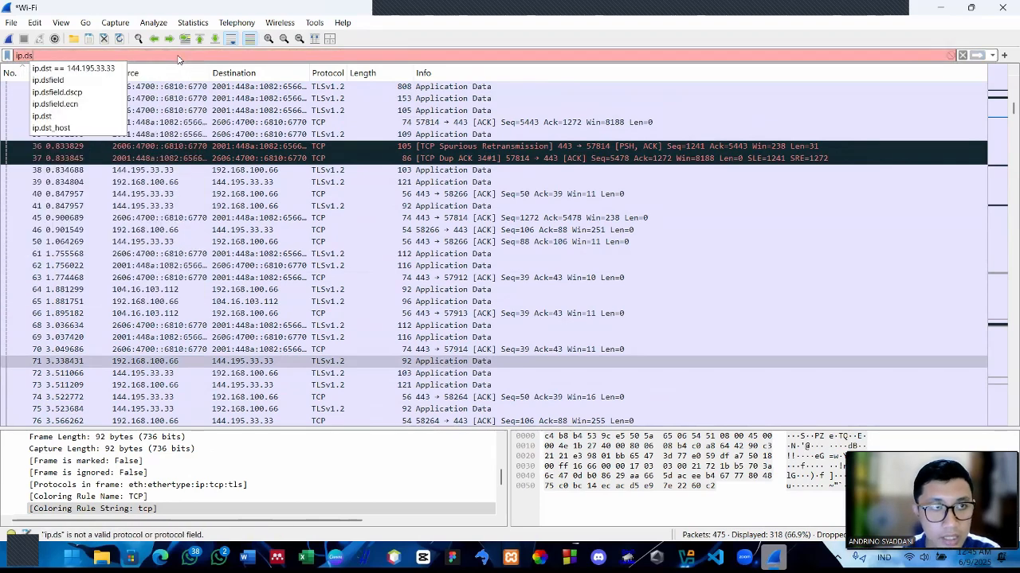
type("t ==")
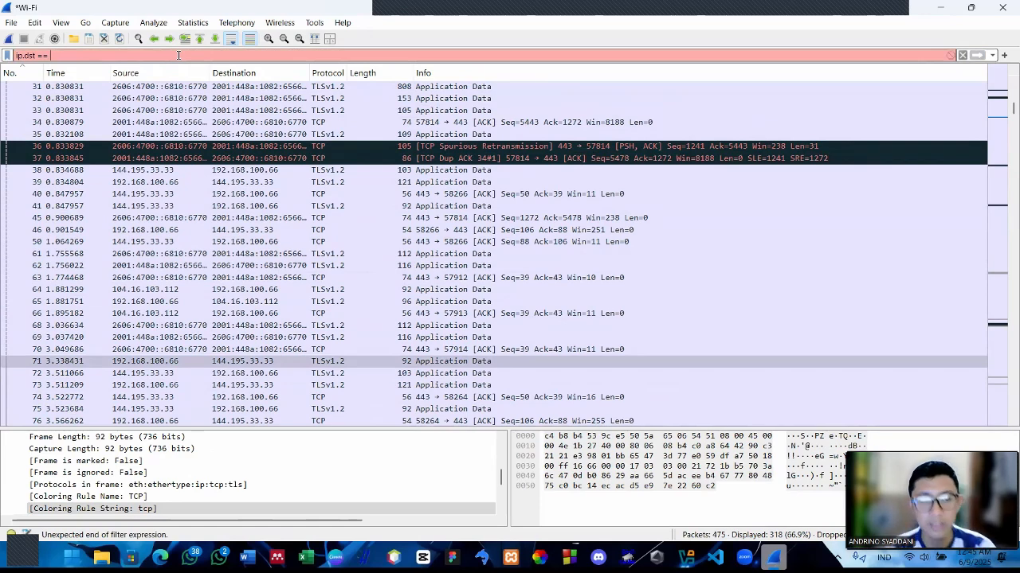
type(" 14")
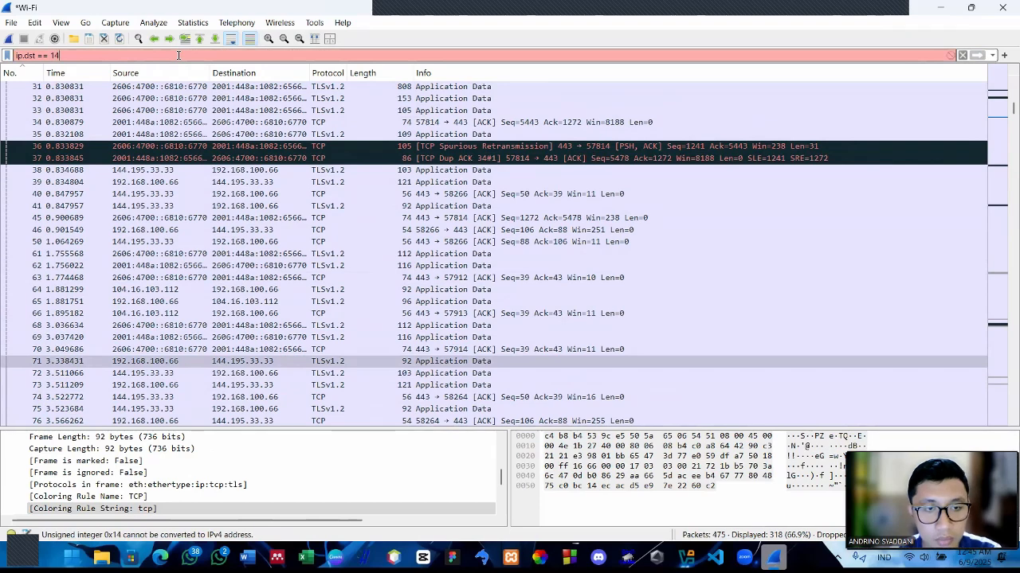
type("4.19")
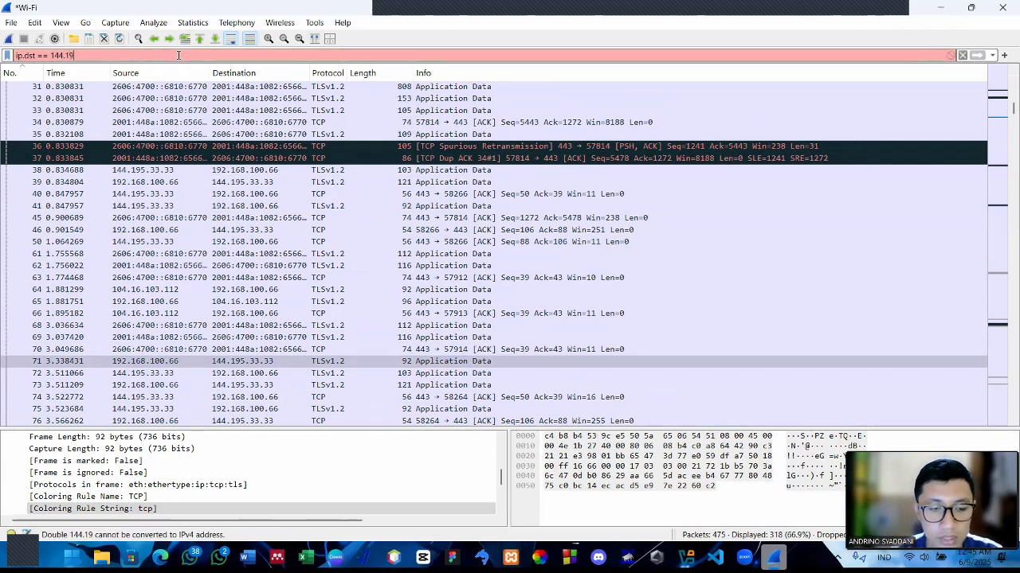
type("5.33.33")
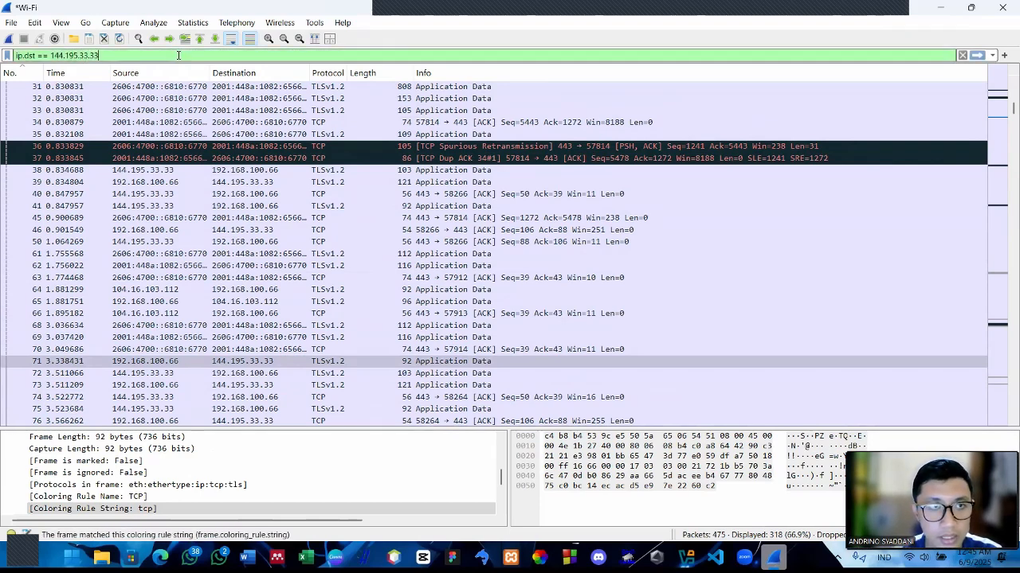
key("Return")
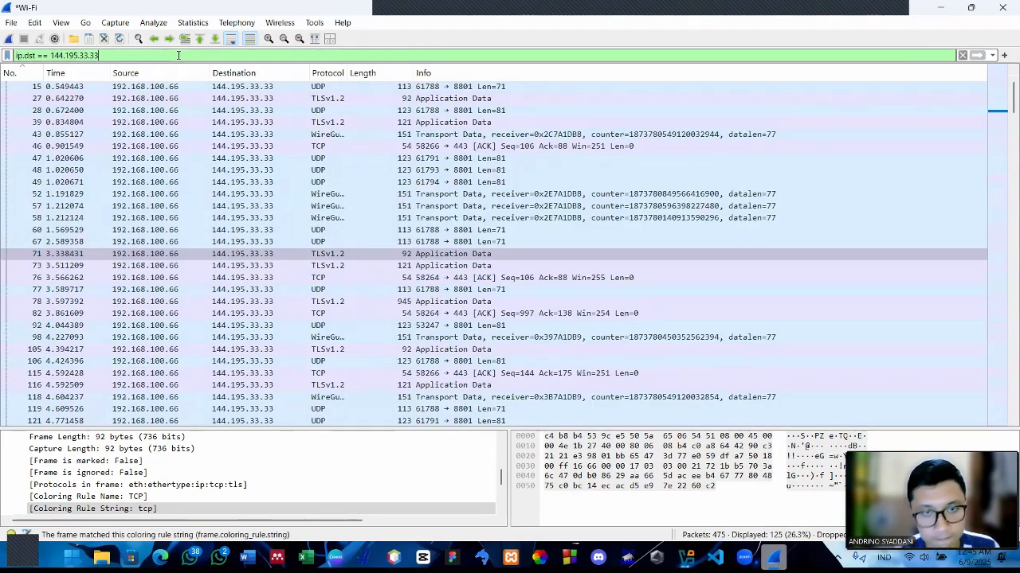
Look through the whole filtered packet list and examine the Destination column
scroll(271, 179, "down", 8)
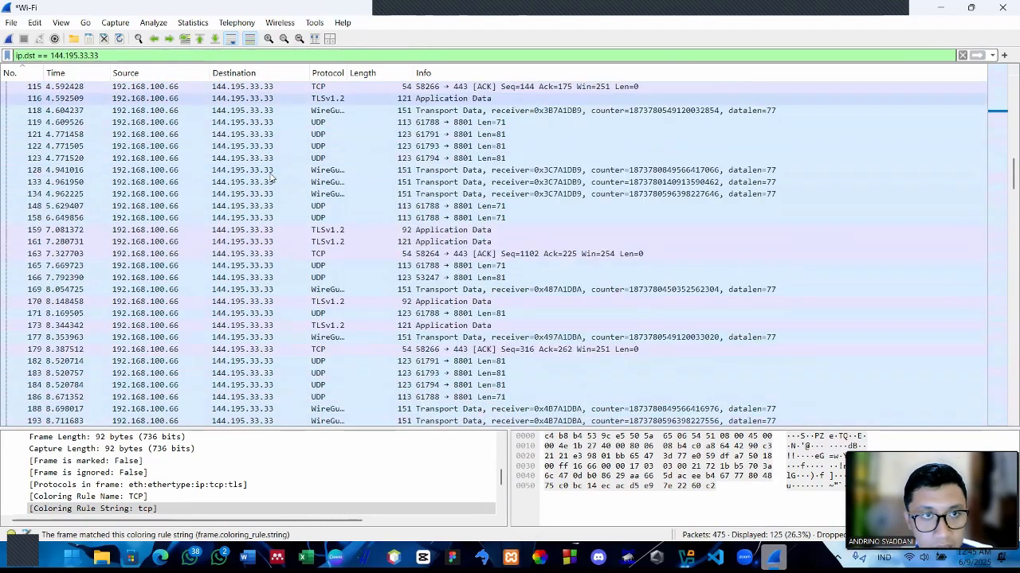
scroll(271, 179, "down", 7)
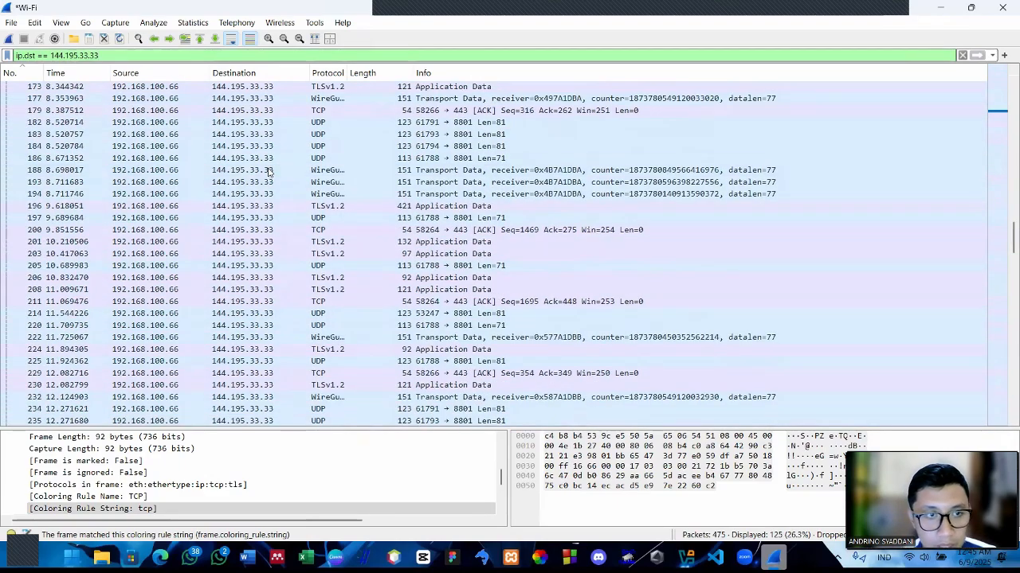
scroll(269, 171, "up", 14)
scroll(271, 170, "down", 20)
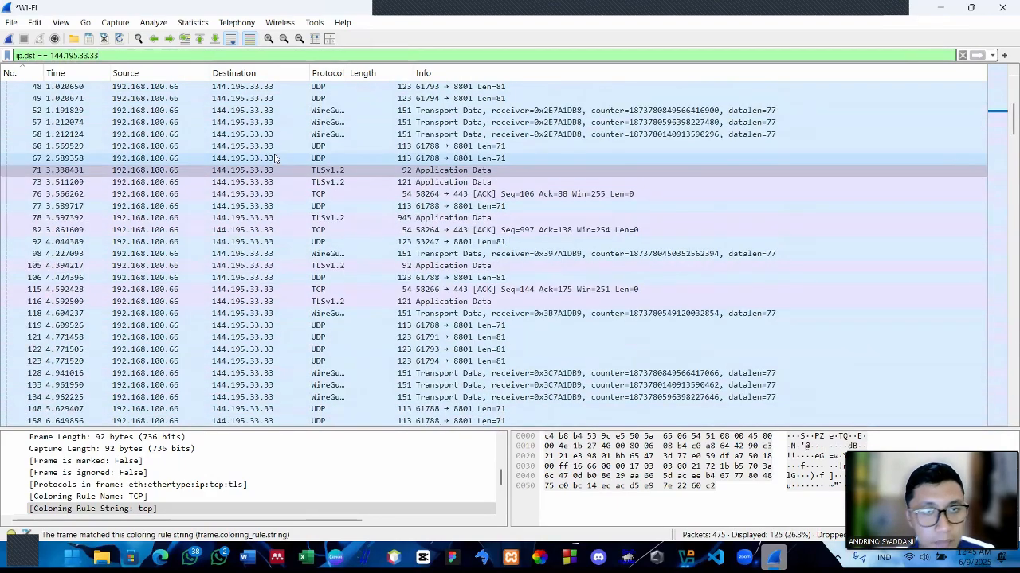
scroll(271, 153, "up", 15)
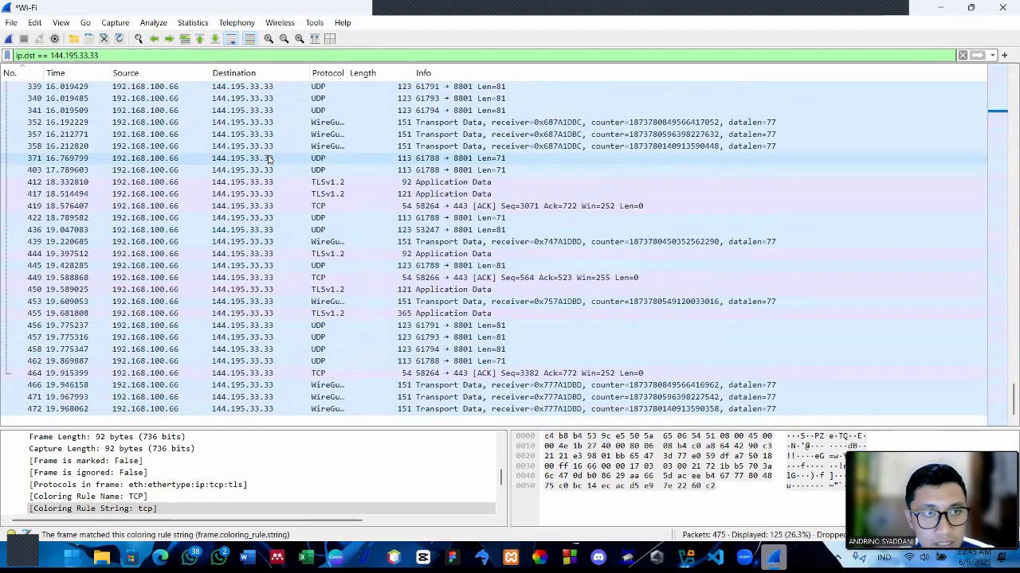
scroll(200, 148, "up", 5)
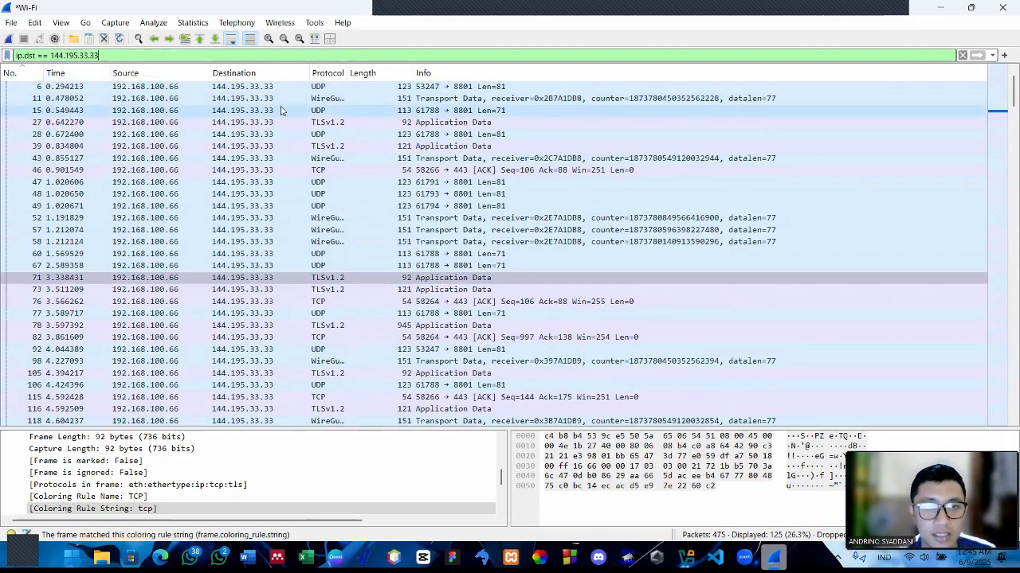
scroll(280, 110, "down", 20)
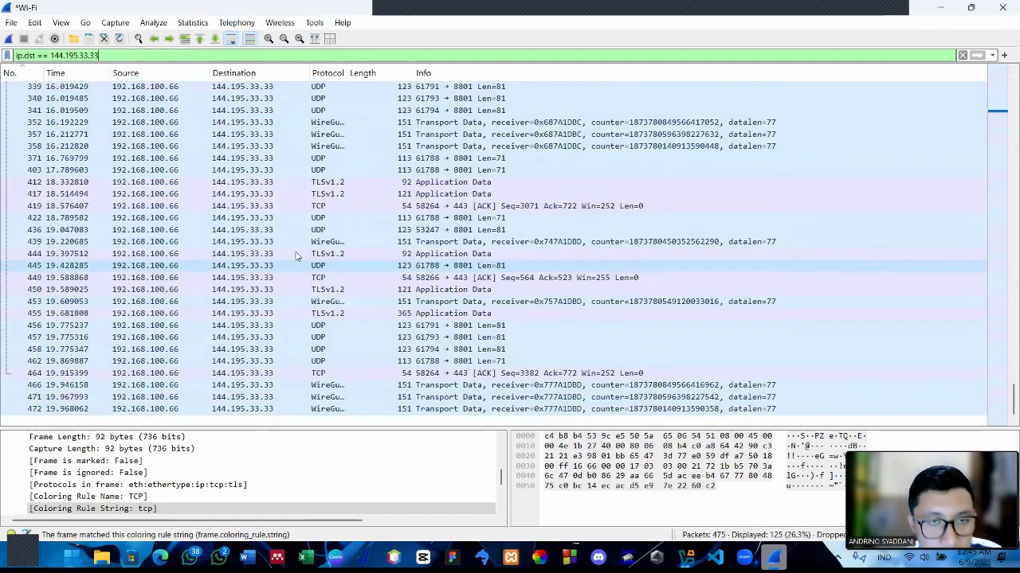
scroll(295, 255, "up", 20)
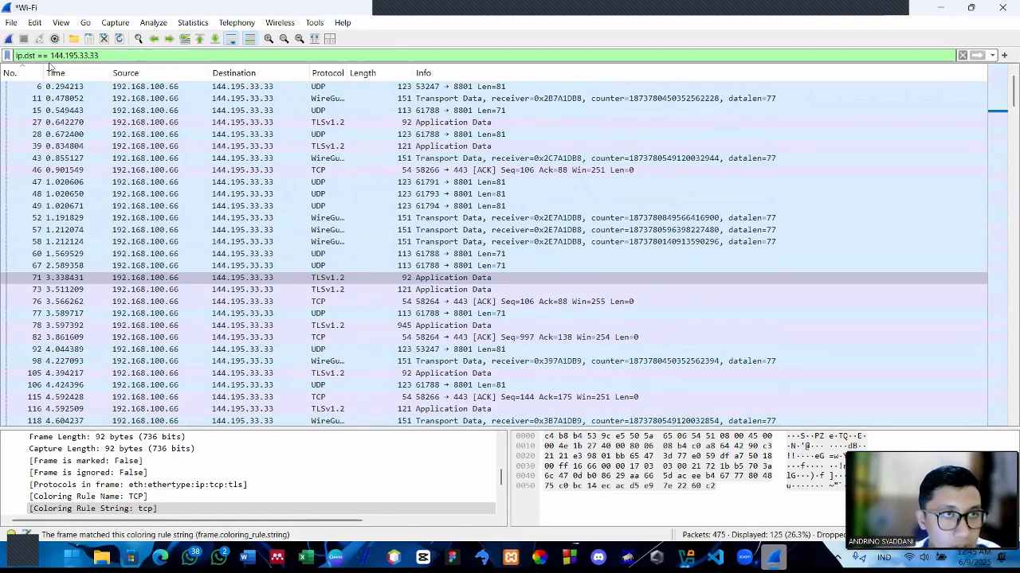
Reverse the filtered list to descending packet-number order and look through it
left_click(49, 68)
left_click(49, 69)
scroll(213, 228, "up", 8)
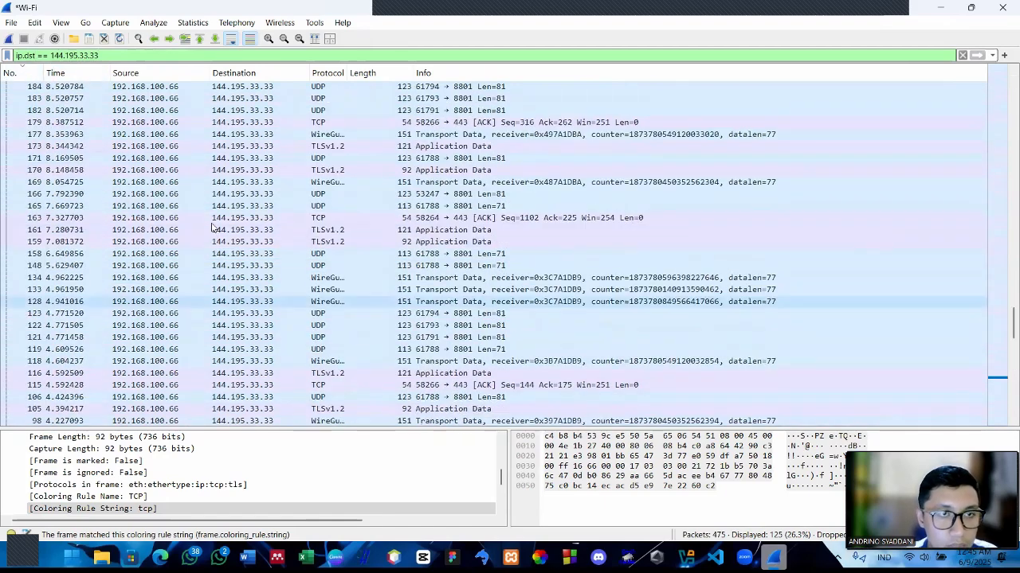
scroll(213, 228, "up", 4)
Clear the destination filter text and start a new Wi-Fi capture without saving the captured packets
key("ctrl+a")
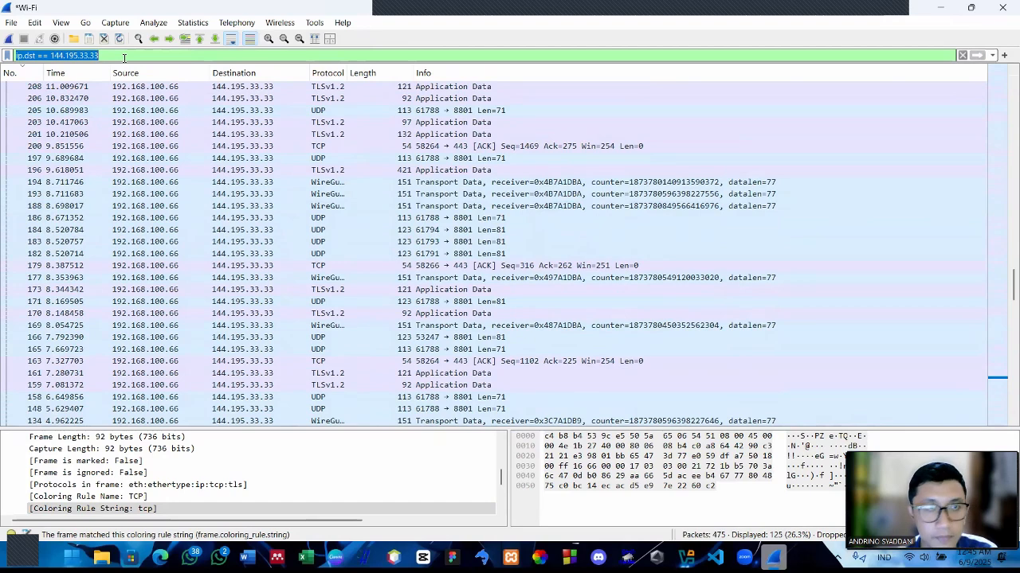
key("BackSpace")
left_click(9, 39)
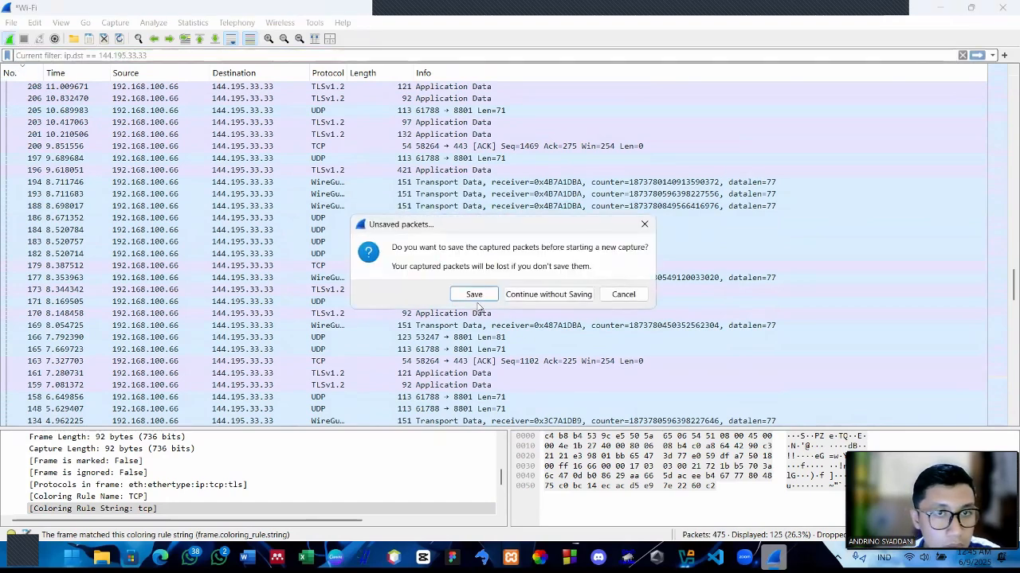
left_click(549, 294)
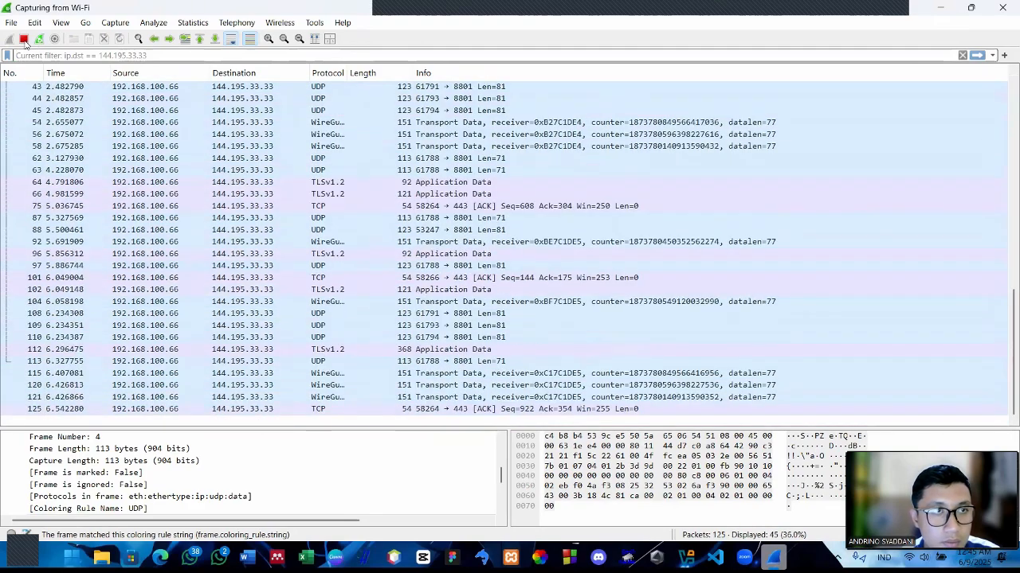
Stop the running capture and look through the newly captured packets
left_click(24, 38)
scroll(177, 208, "down", 6)
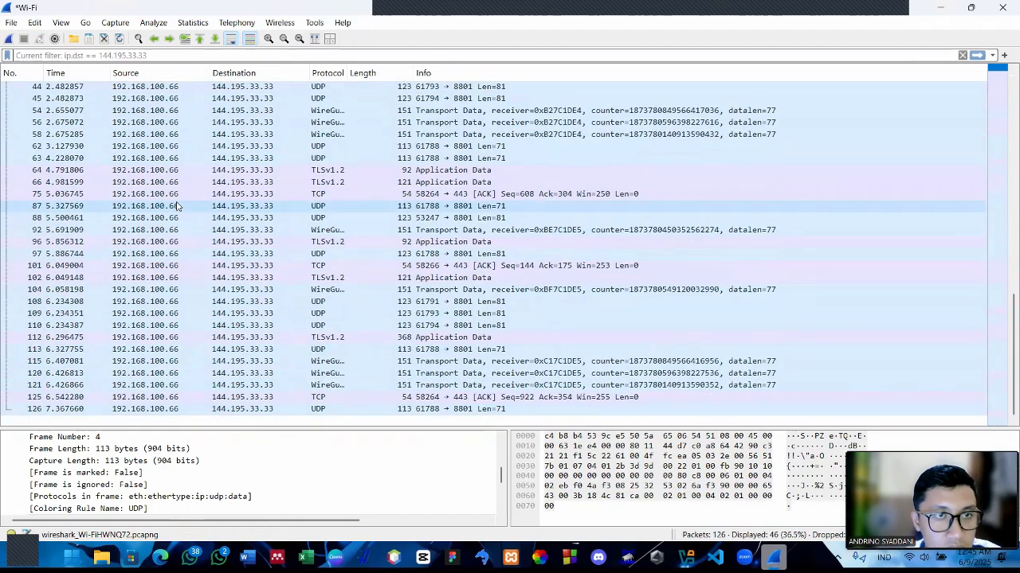
scroll(207, 231, "up", 6)
scroll(223, 239, "down", 6)
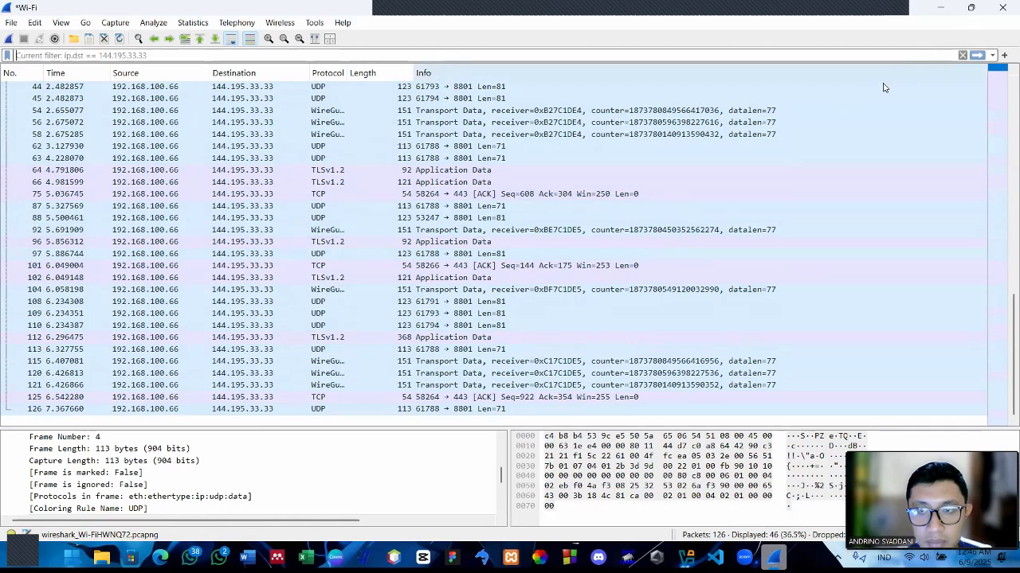
Close Wireshark, find it again with a system search for "wi" and relaunch it
left_click(1002, 7)
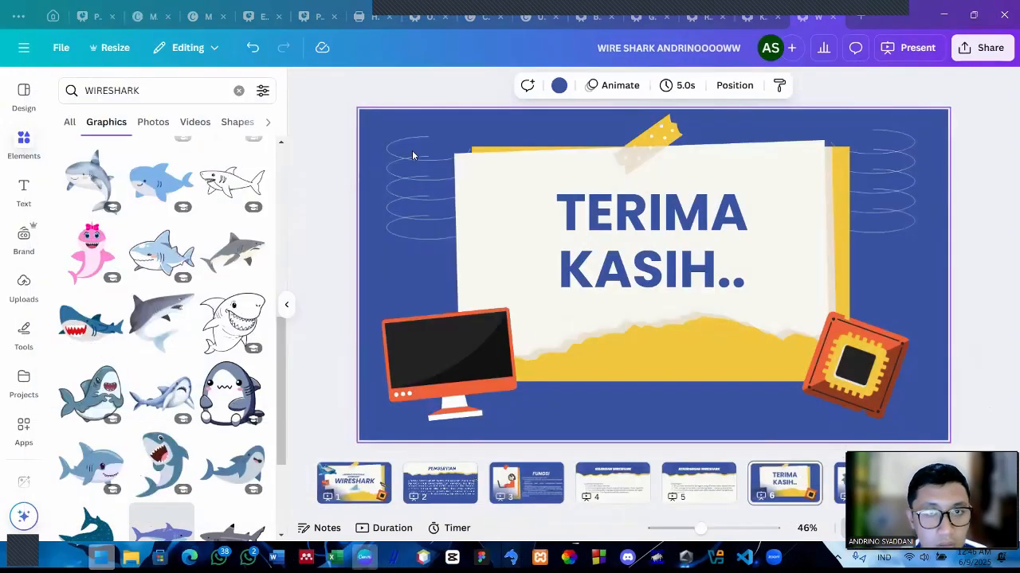
key("super")
type("wi")
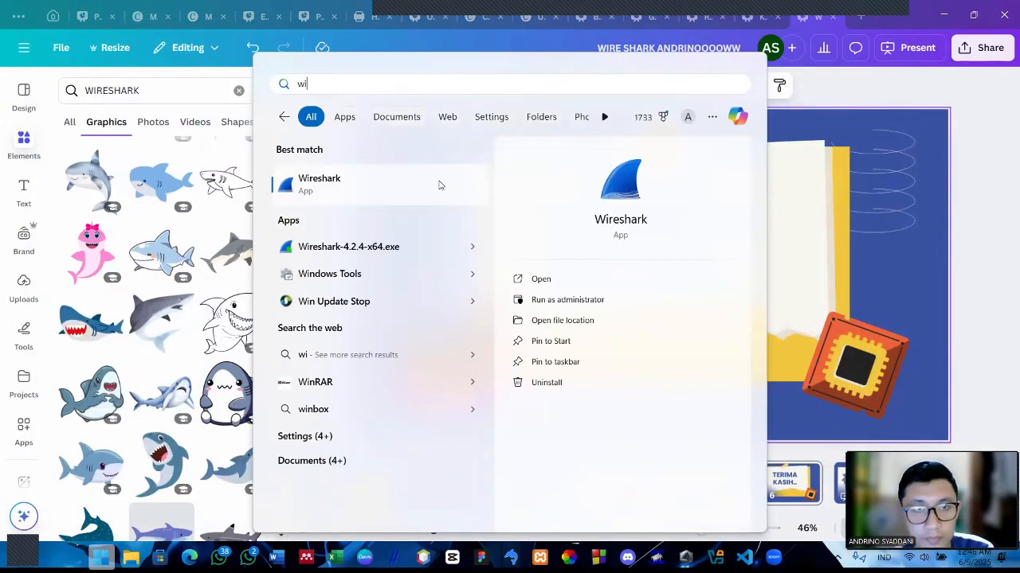
left_click(535, 316)
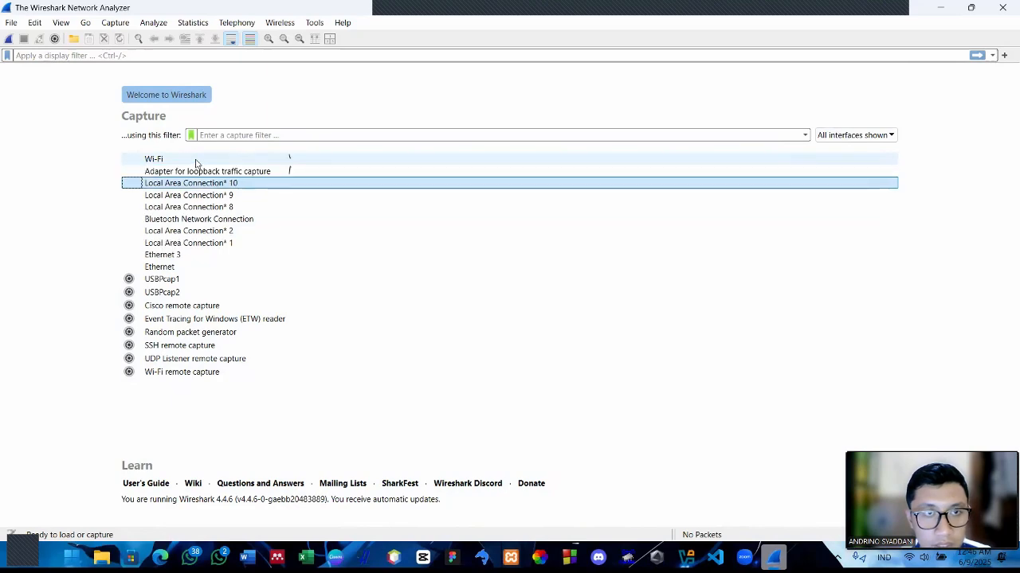
Open the Edge browser on a new tab, return to Wireshark and start capturing on the Wi-Fi interface
left_click(195, 160)
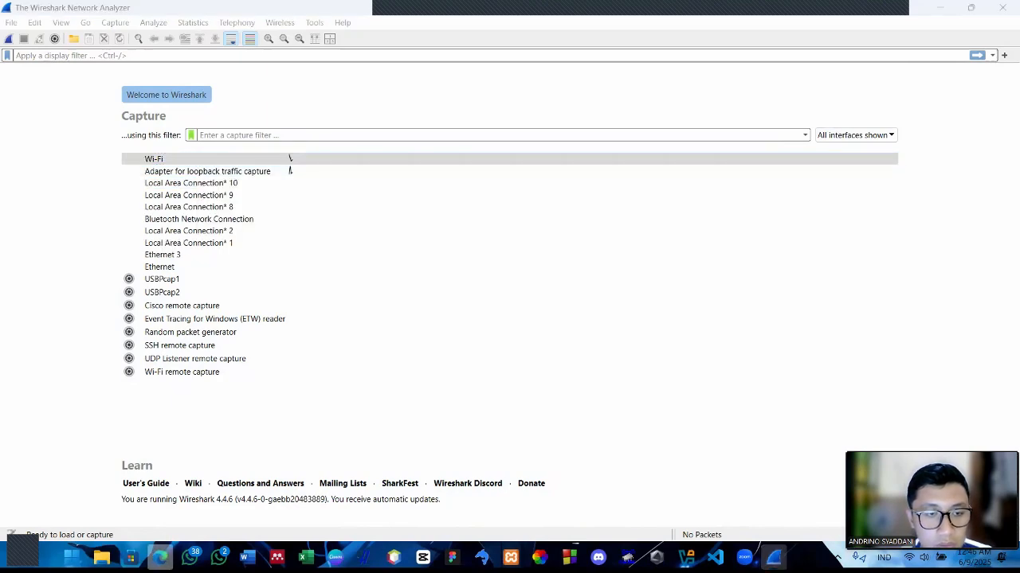
left_click(160, 557)
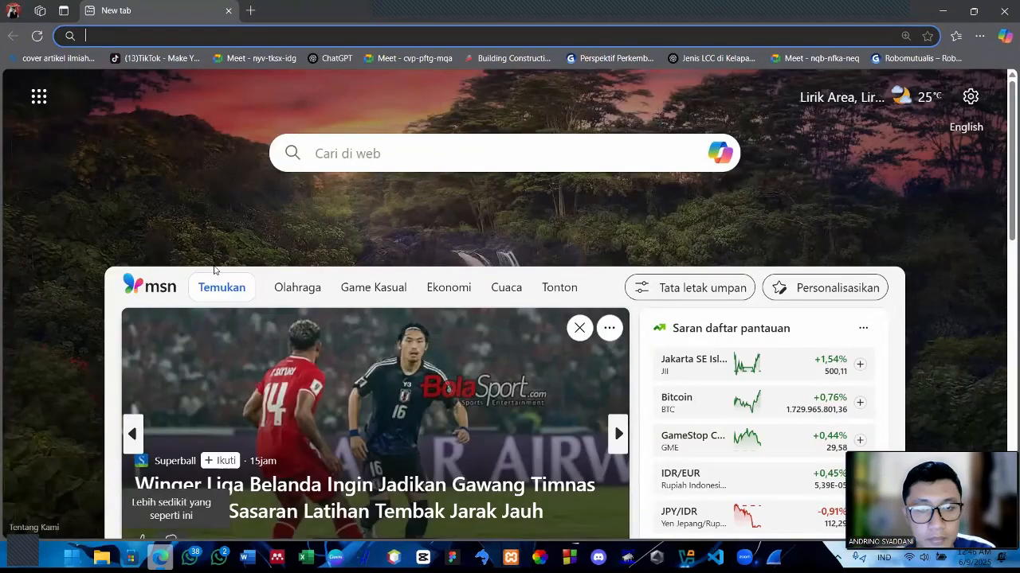
key("alt+Tab")
double_click(180, 163)
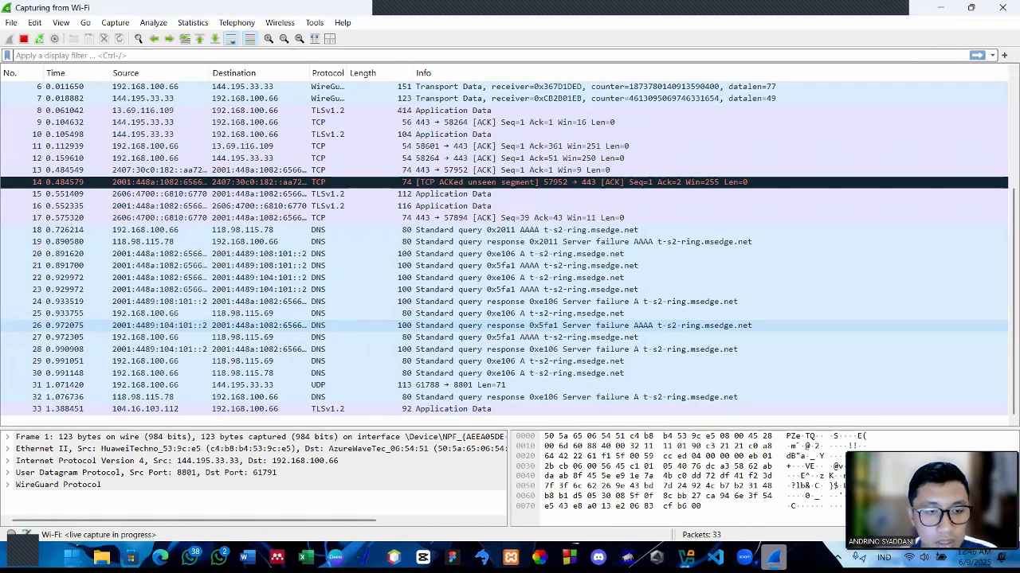
Switch to Edge, search the web for "http login]" and open the testphp.vulnweb.com login page from the results
key("alt+Tab")
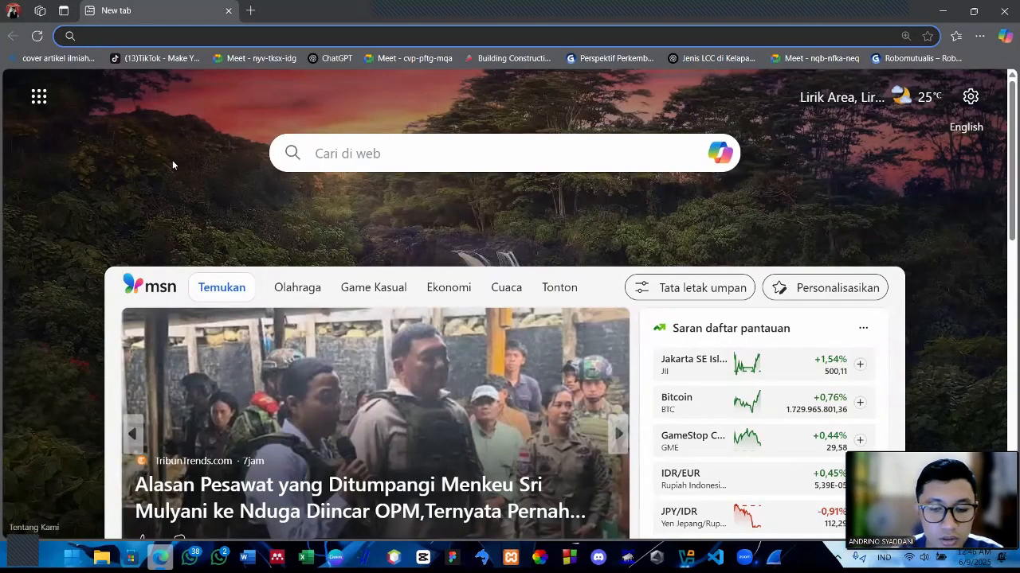
type("http login]")
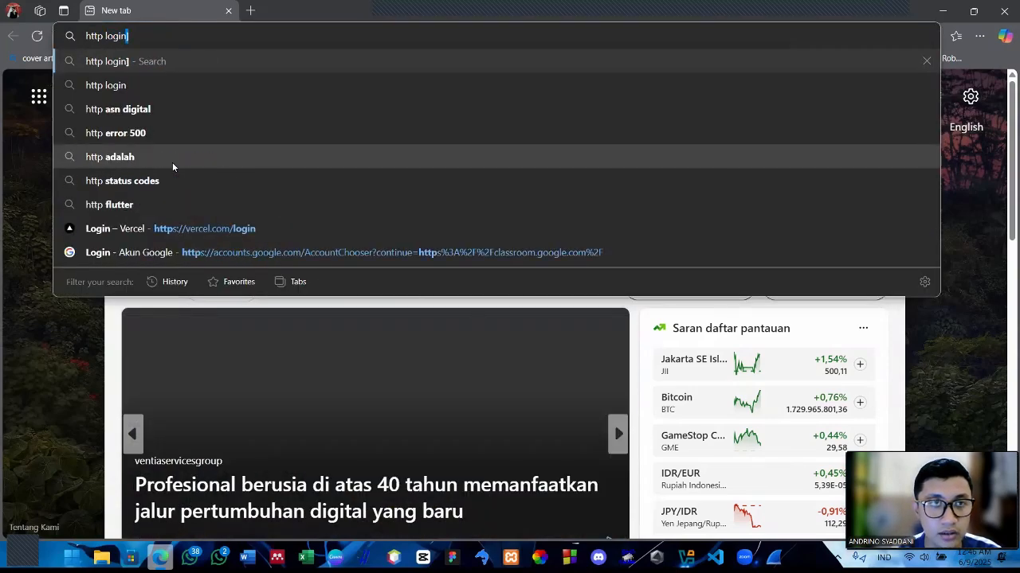
key("Return")
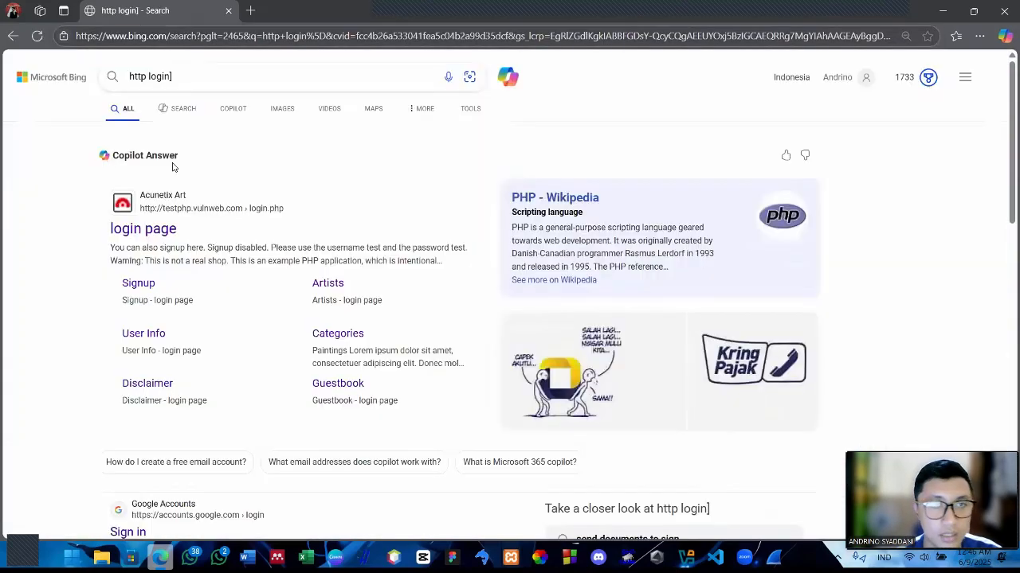
left_click(201, 87)
key("BackSpace")
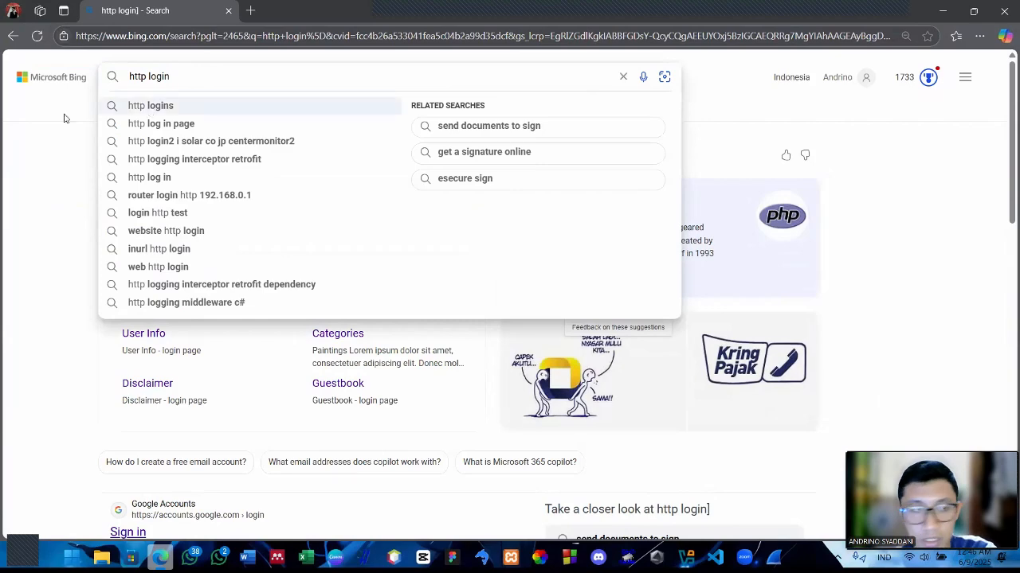
left_click(50, 196)
left_click(162, 231)
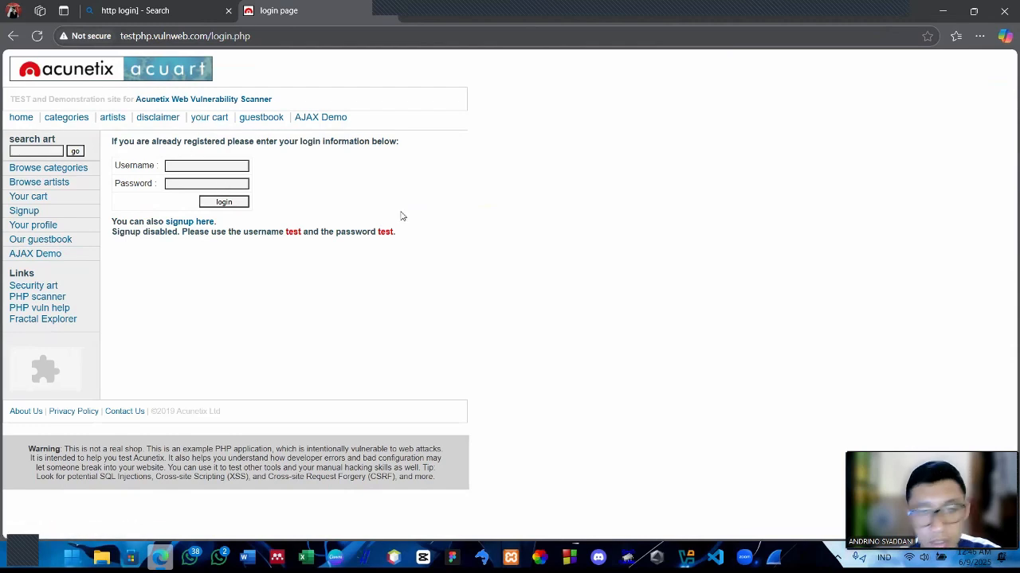
Fill in the login form with the saved username and an account password, and submit it
left_click(188, 167)
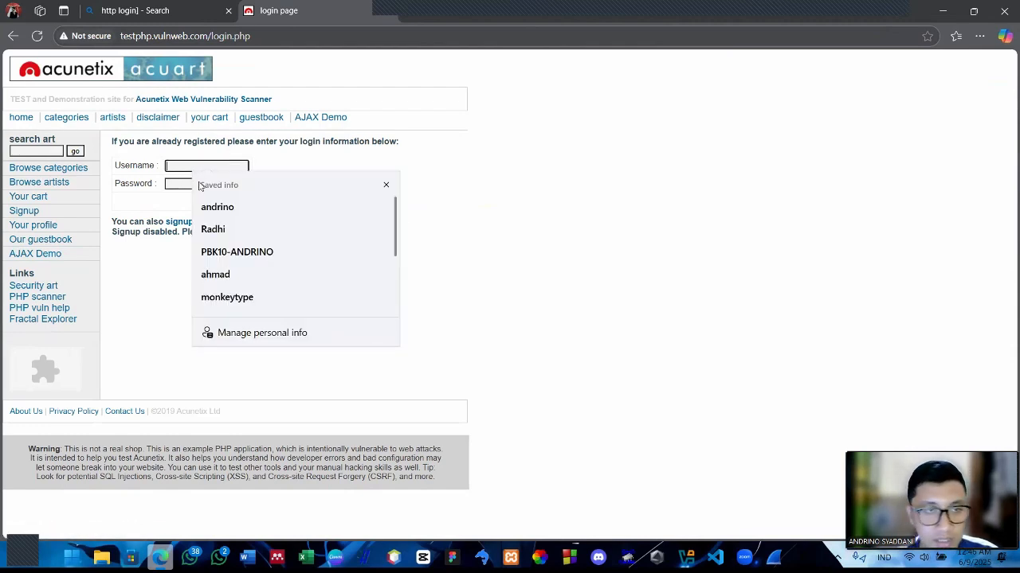
left_click(218, 206)
left_click(187, 185)
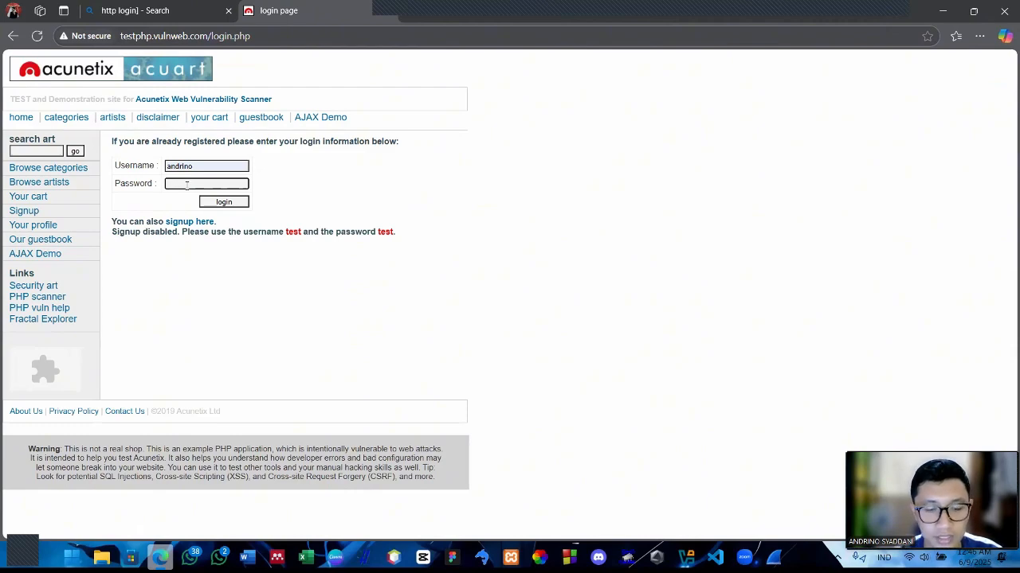
type("test")
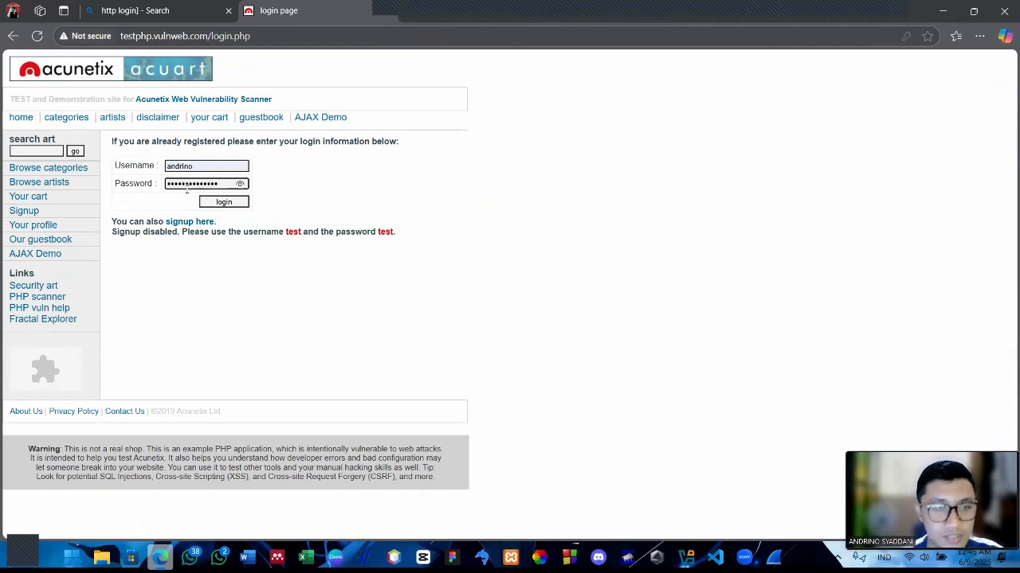
left_click(217, 203)
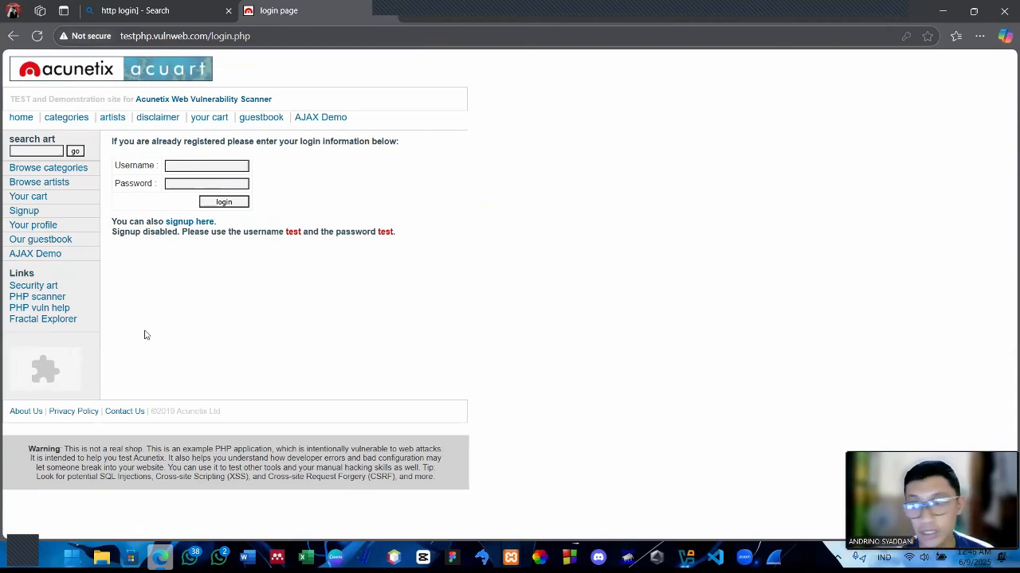
Return to Wireshark, stop the running Wi-Fi capture and look back through the most recent packets
left_click(773, 557)
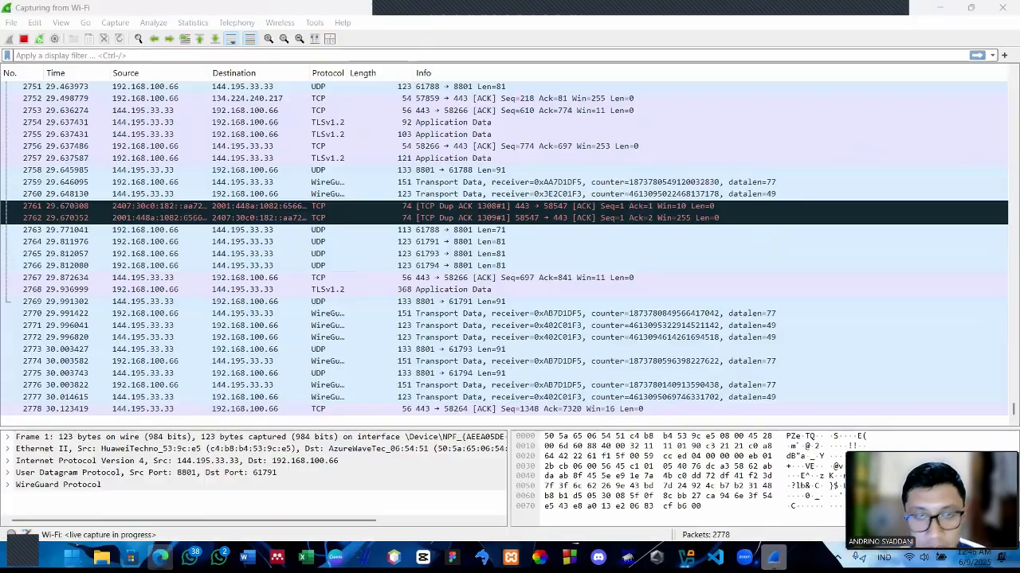
key("ctrl+e")
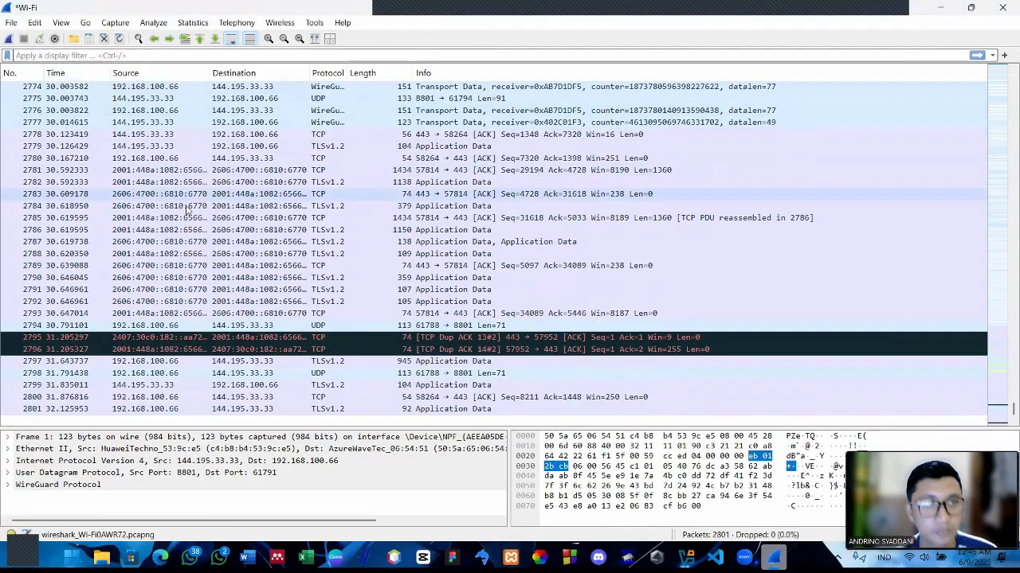
scroll(195, 229, "up", 20)
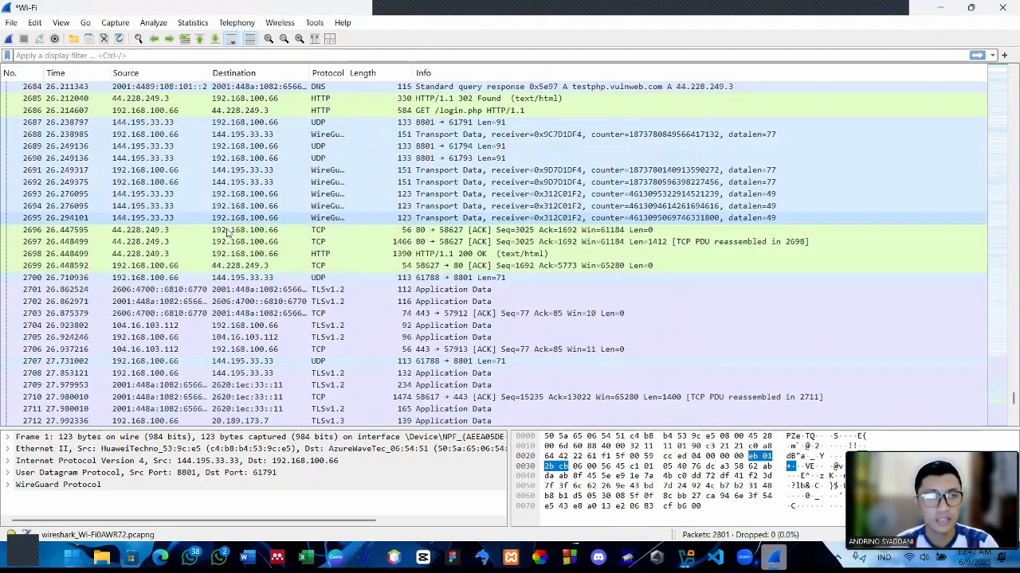
scroll(231, 239, "up", 20)
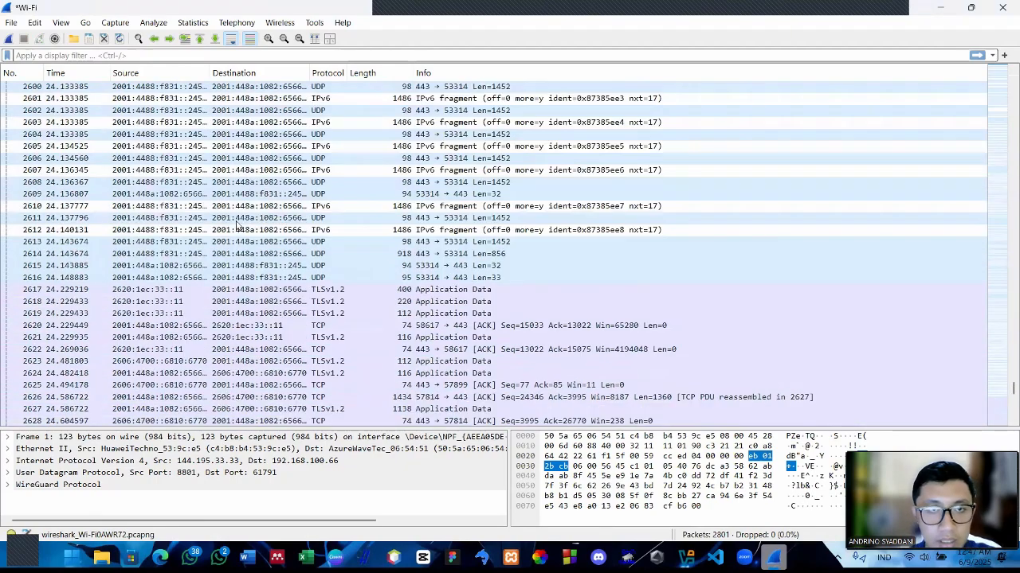
scroll(239, 193, "up", 6)
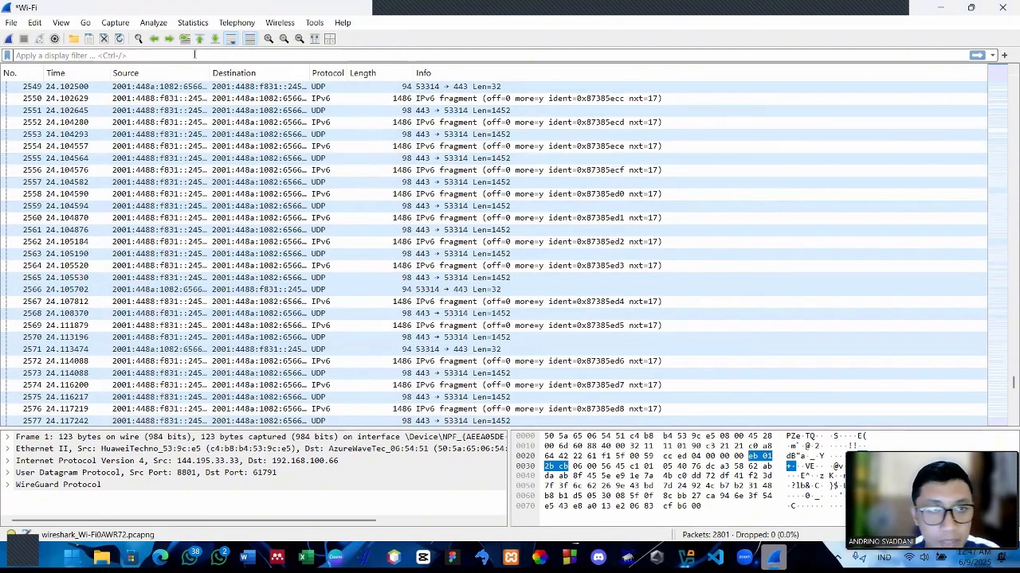
Apply the display filter "http" and open the POST /userinfo.php packet in its own window
type("http")
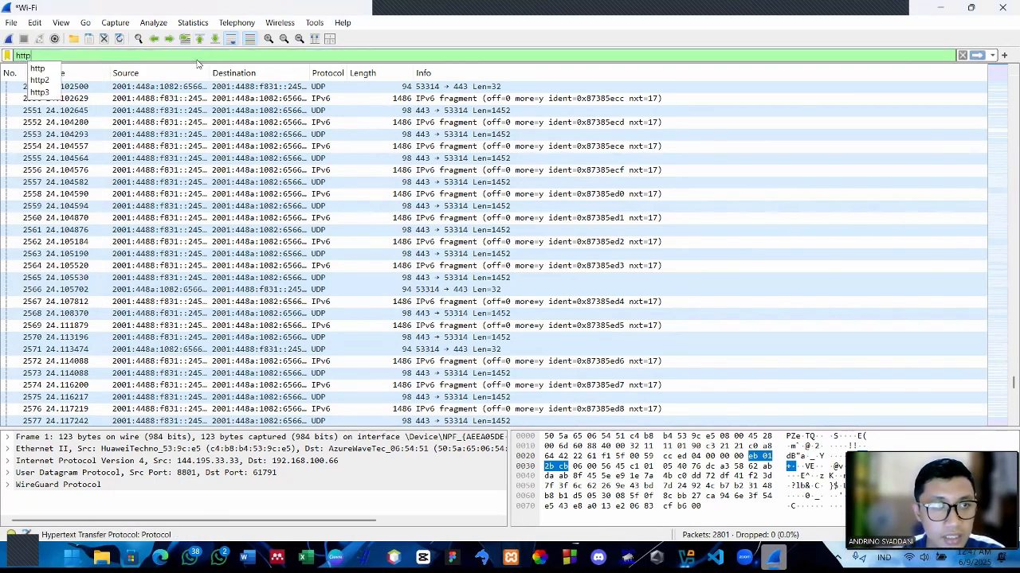
key("Return")
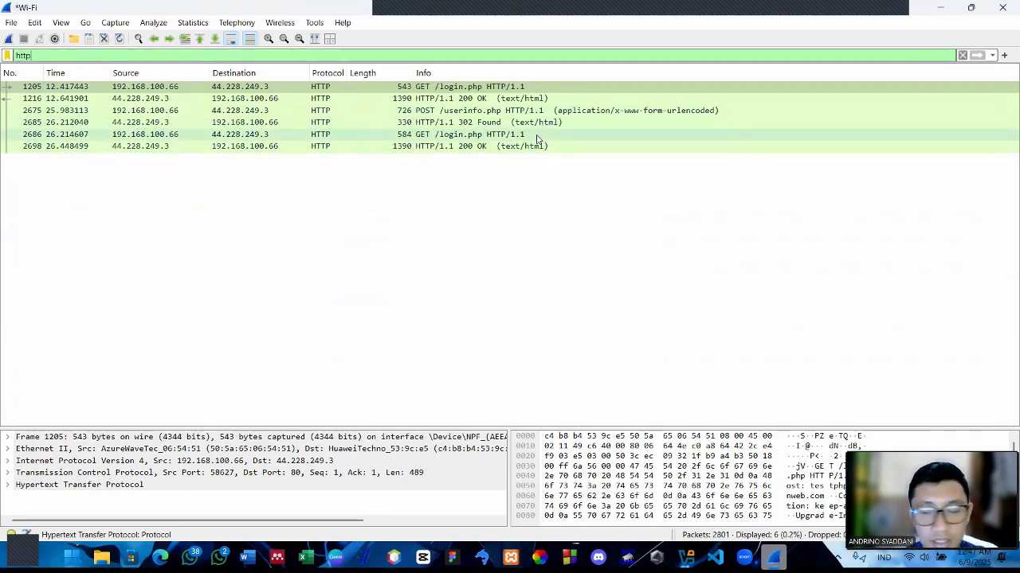
double_click(481, 119)
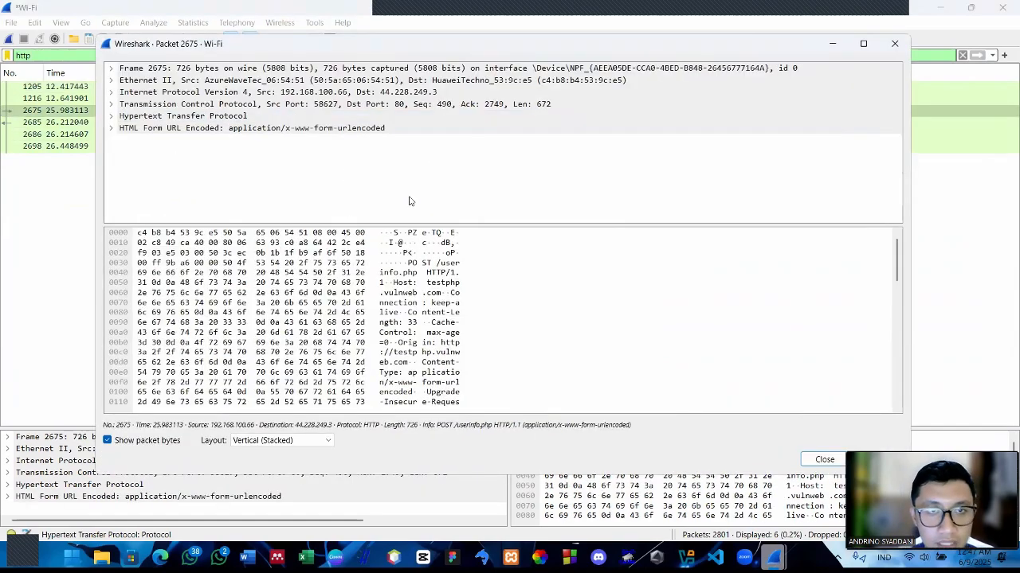
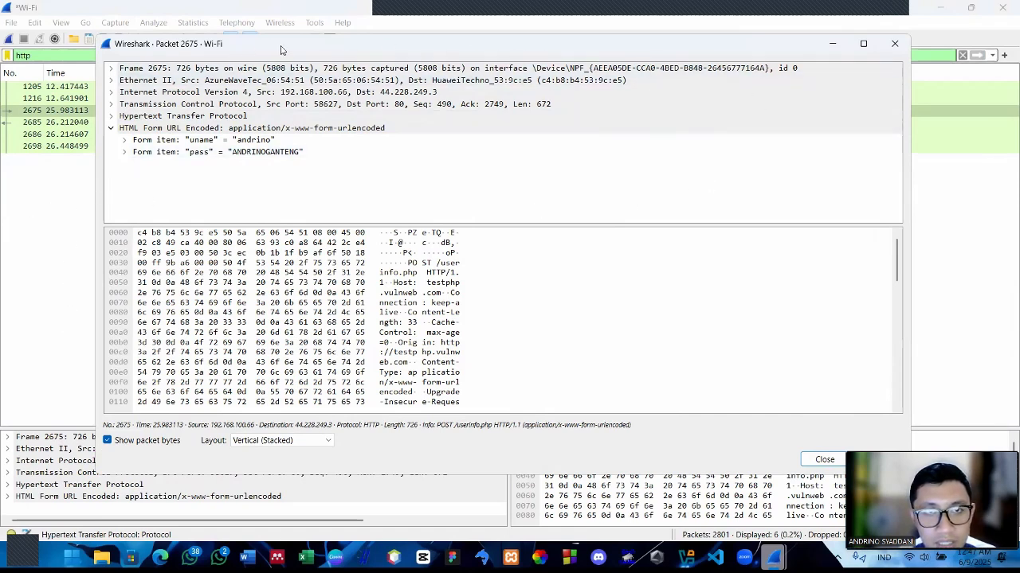
Switch to Edge and check the site security information for the testphp.vulnweb.com login page, then dismiss it
left_click_drag(280, 50, 543, 51)
left_click(160, 556)
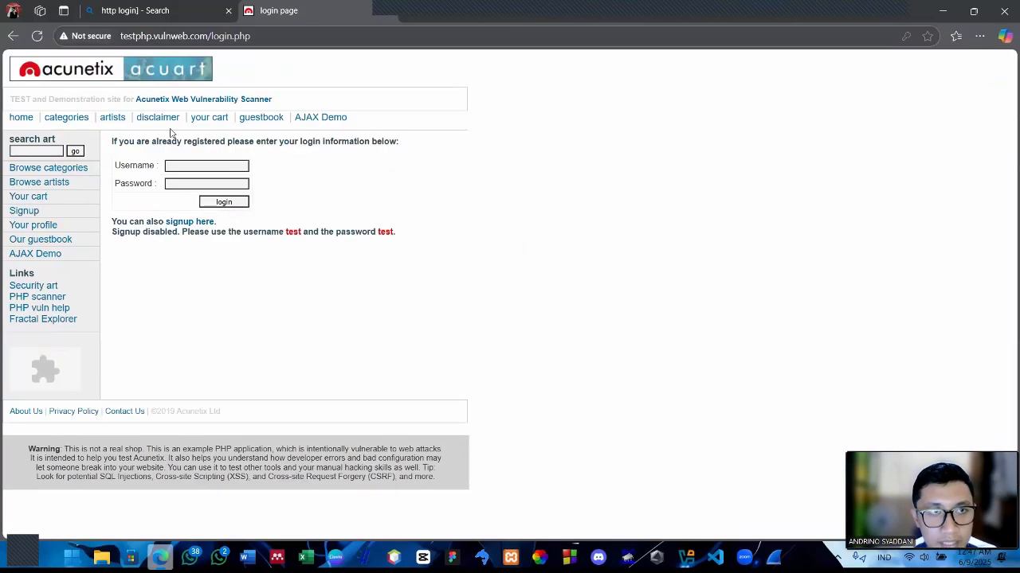
left_click(110, 36)
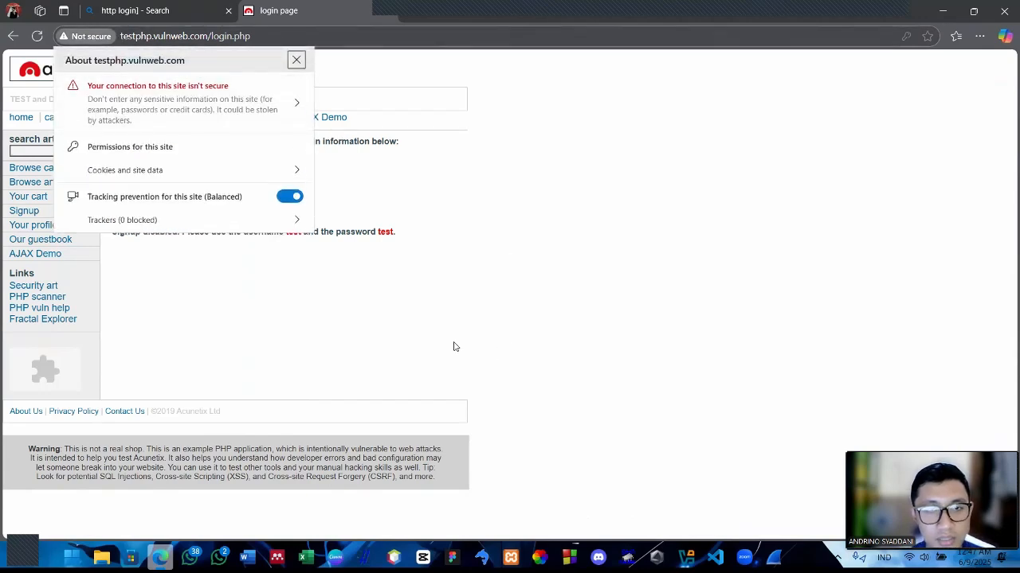
left_click(420, 328)
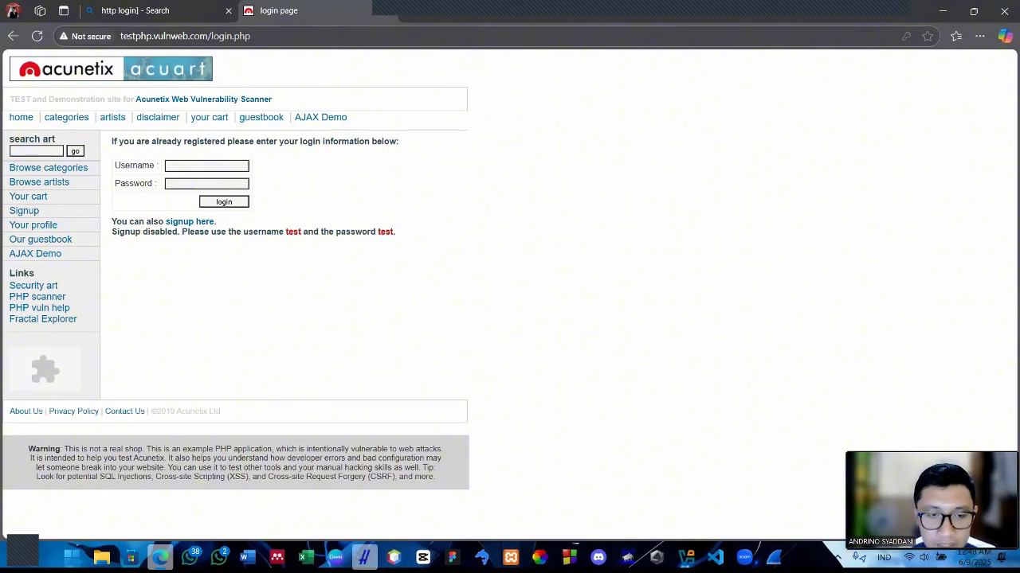
Switch to the Canva presentation and present the slide "FYI HTTP DAN HTTPS??" in full screen
left_click(335, 556)
left_click(838, 484)
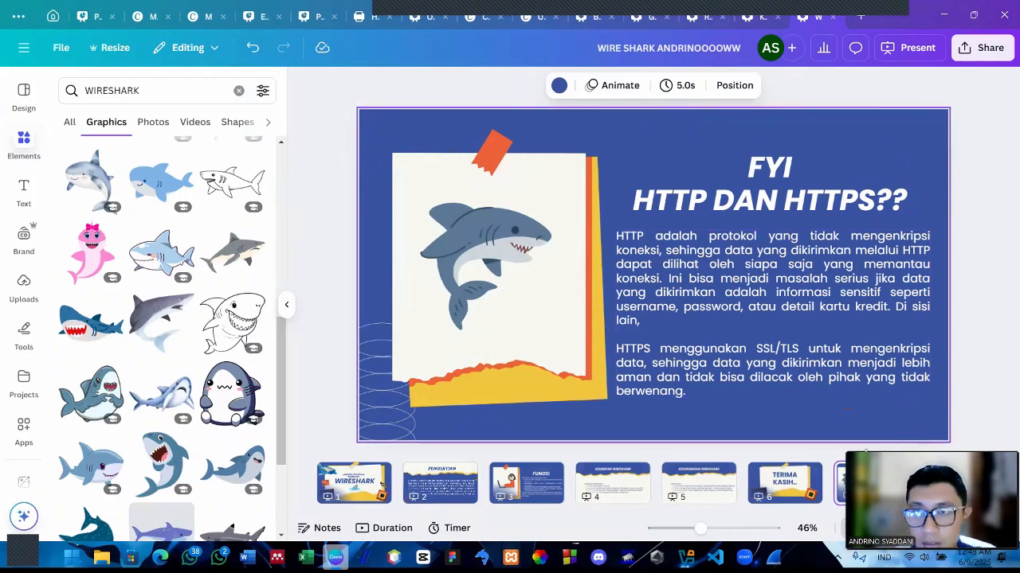
left_click(914, 49)
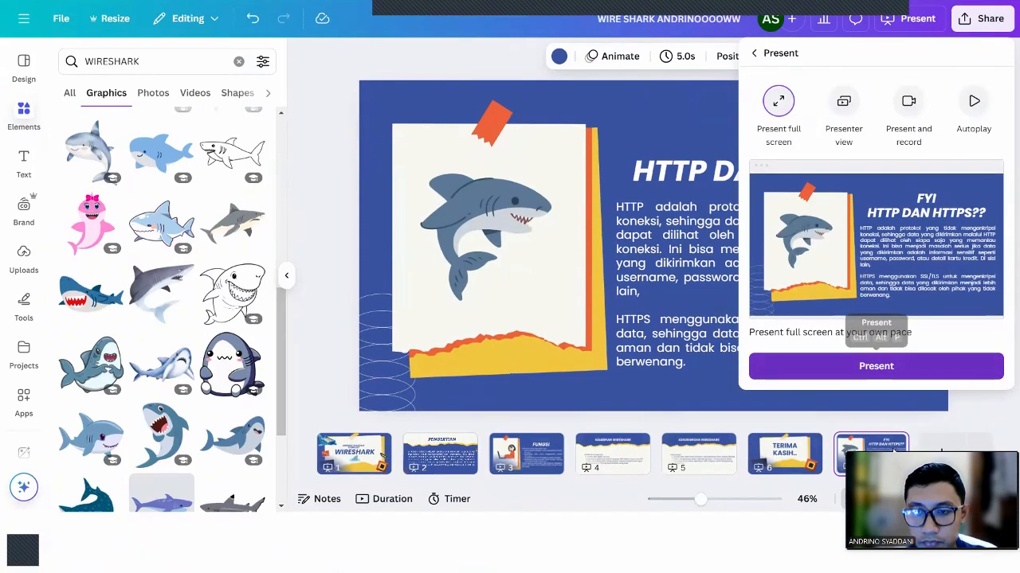
left_click(876, 365)
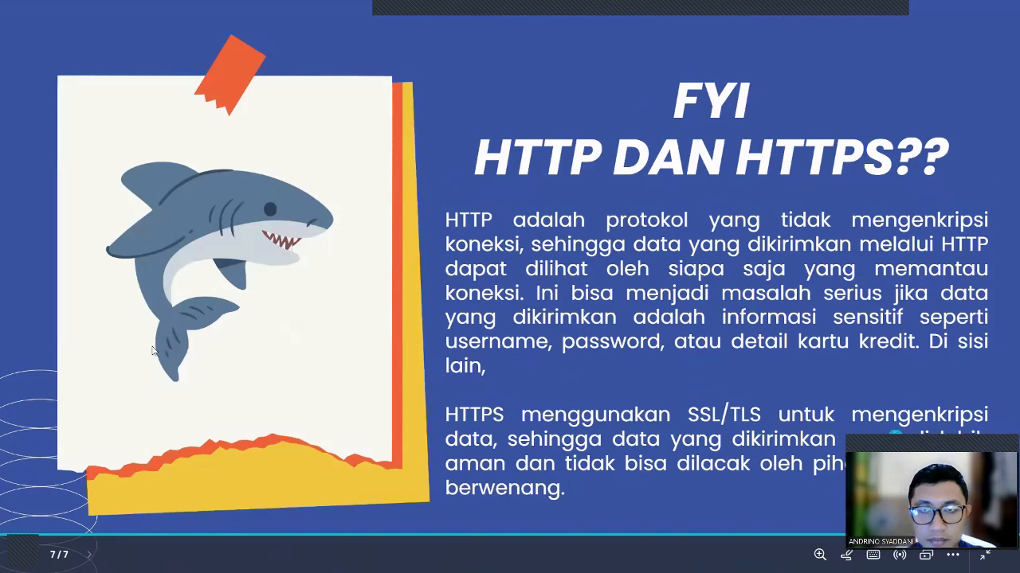